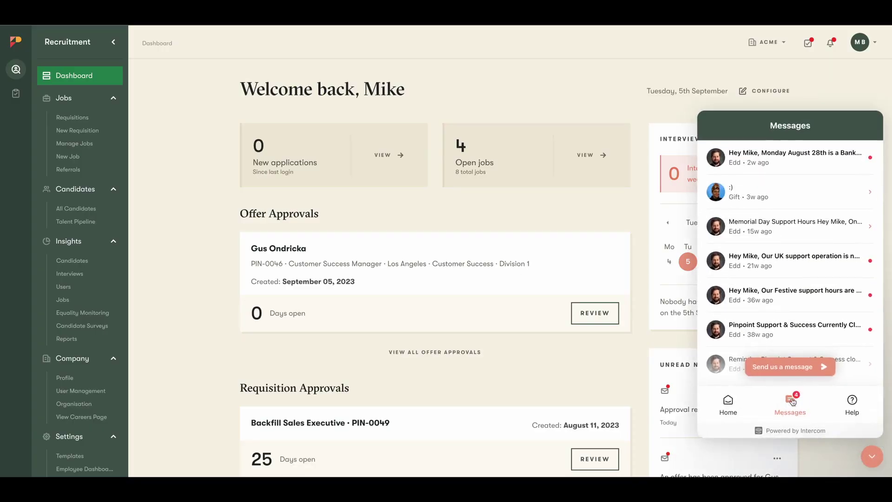
- Start a new support chat and draft the message 'Hi- can you help me?'
{"action": "left_click", "coordinate": [783, 371]}
{"action": "left_click", "coordinate": [733, 425]}
{"action": "type", "text": "H"}
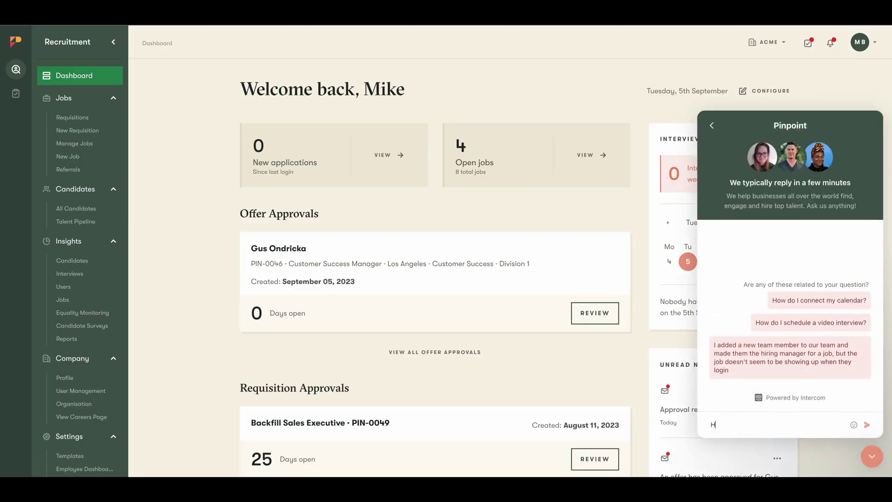
{"action": "type", "text": "i- can you hel"}
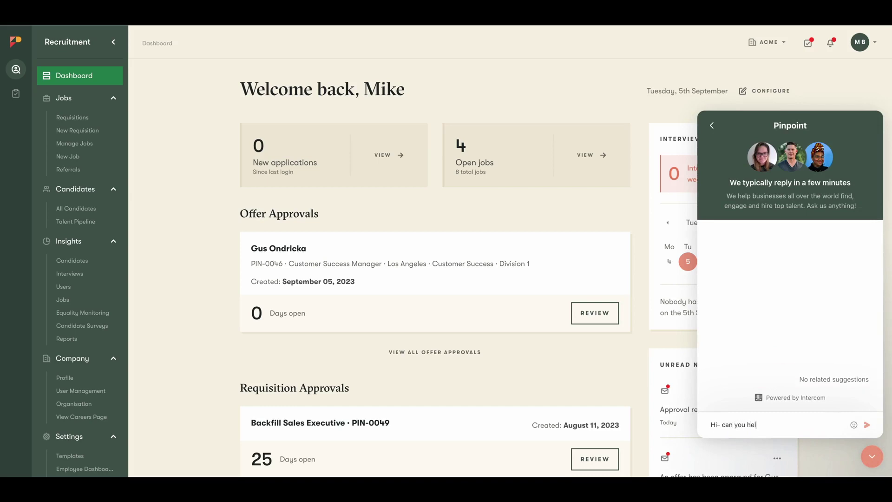
{"action": "type", "text": "p me?"}
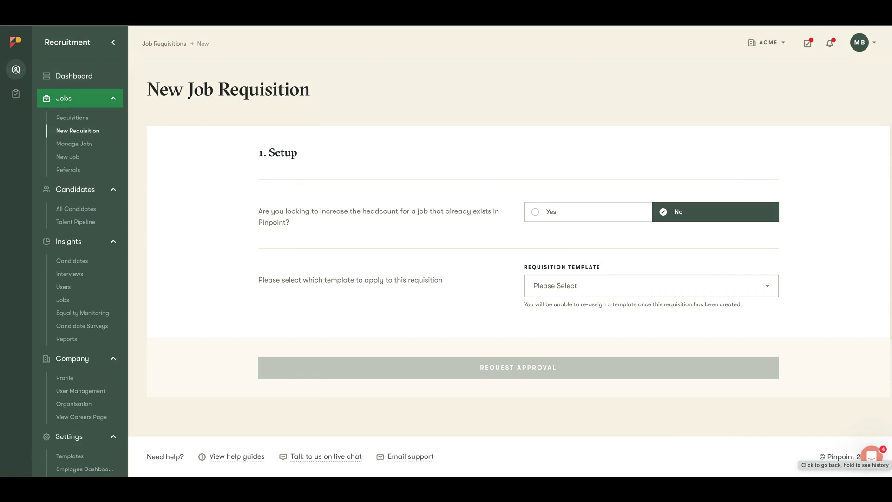
- Apply the Job Request template with requisition name 'Office Manager', headcount 1, job title 'Office Manager'
{"action": "left_click", "coordinate": [542, 286]}
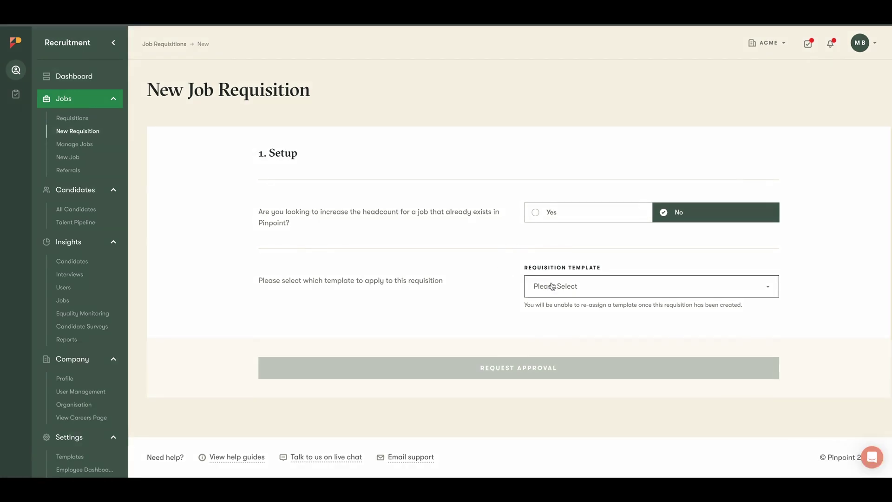
{"action": "left_click", "coordinate": [551, 339]}
{"action": "left_click", "coordinate": [540, 211]}
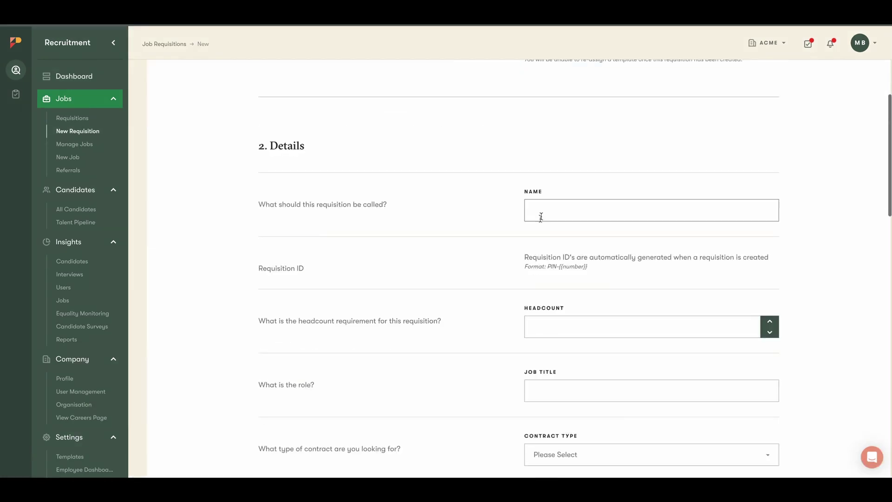
{"action": "type", "text": "Office Ma"}
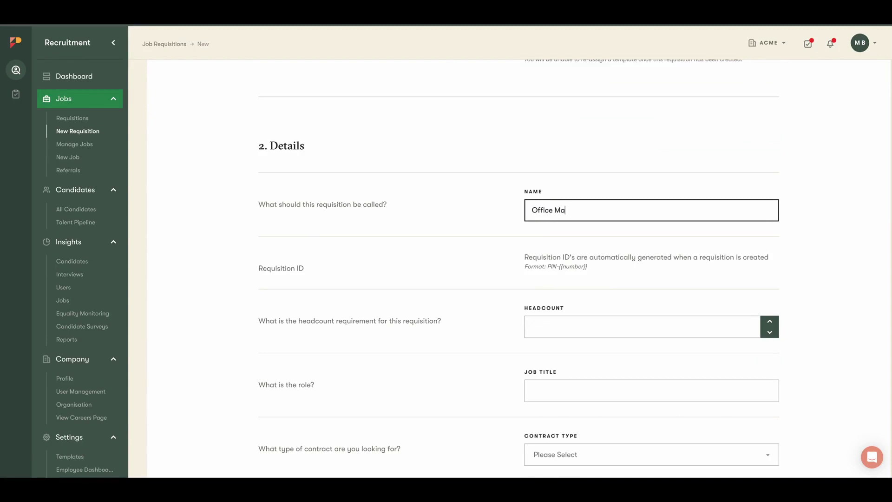
{"action": "type", "text": "nager"}
{"action": "scroll", "coordinate": [542, 223], "scroll_direction": "down", "scroll_amount": 2}
{"action": "left_click", "coordinate": [543, 264]}
{"action": "type", "text": "1"}
{"action": "left_click", "coordinate": [558, 325]}
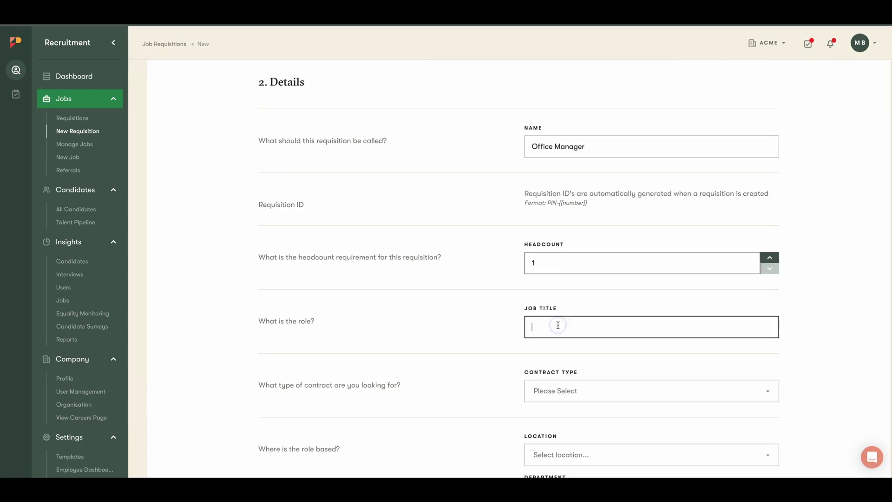
{"action": "type", "text": "Office Man"}
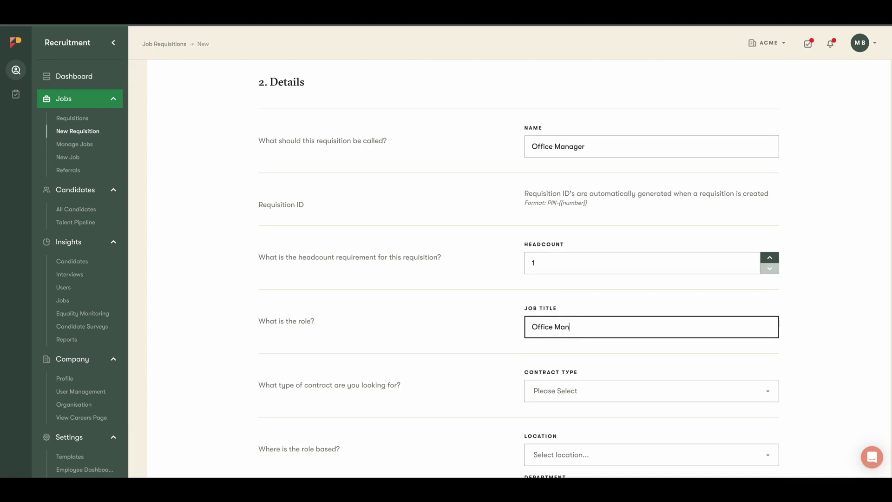
{"action": "type", "text": "ager"}
- Set a Full Time contract in New York, Customer Success department, Consumer division
{"action": "scroll", "coordinate": [551, 294], "scroll_direction": "down", "scroll_amount": 2}
{"action": "left_click", "coordinate": [544, 305]}
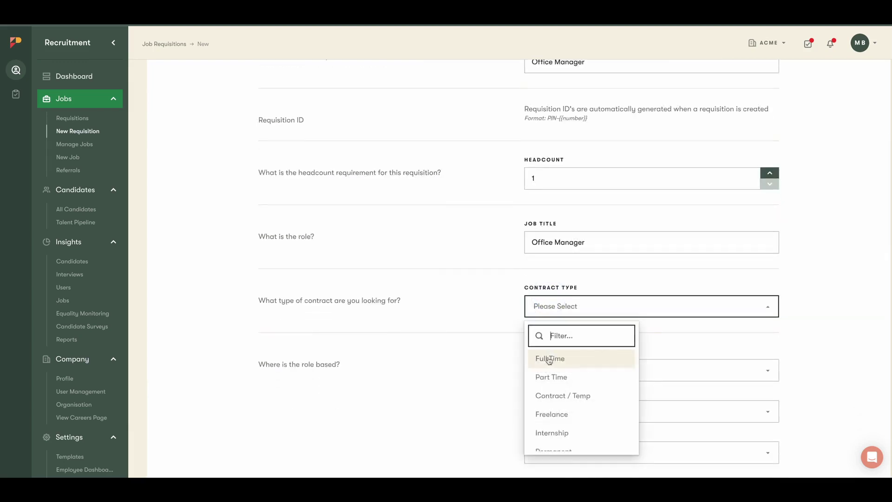
{"action": "left_click", "coordinate": [550, 360]}
{"action": "scroll", "coordinate": [550, 362], "scroll_direction": "down", "scroll_amount": 2}
{"action": "scroll", "coordinate": [549, 362], "scroll_direction": "down", "scroll_amount": 2}
{"action": "left_click", "coordinate": [545, 237]}
{"action": "left_click", "coordinate": [546, 289]}
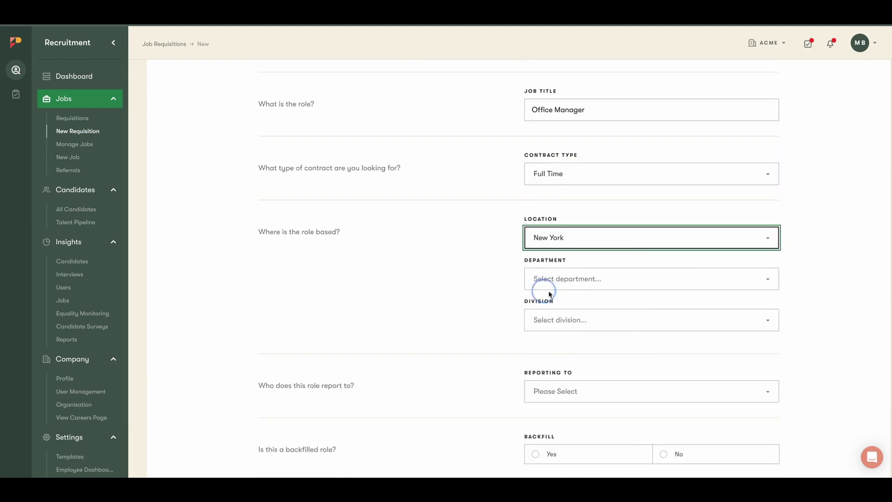
{"action": "left_click", "coordinate": [566, 286]}
{"action": "left_click", "coordinate": [557, 330]}
{"action": "left_click", "coordinate": [558, 320]}
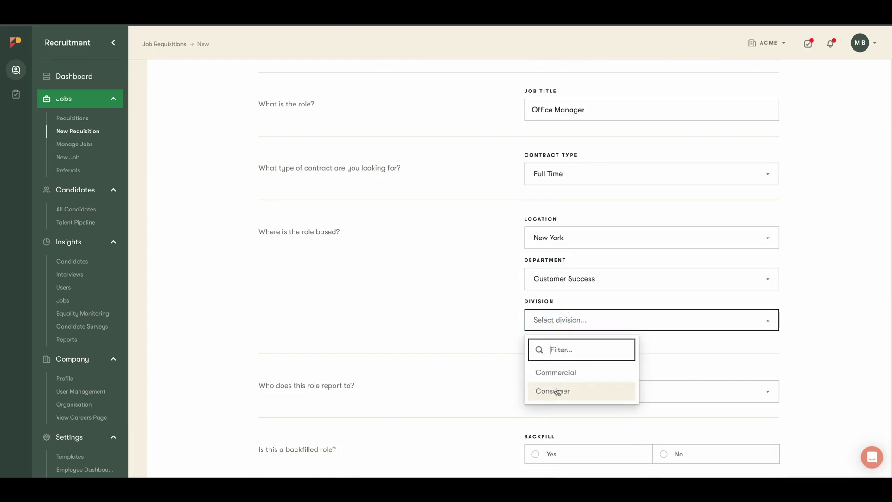
{"action": "left_click", "coordinate": [563, 390]}
- Choose the reporting manager and hiring manager, and mark the role backfill, budgeted and remote
{"action": "scroll", "coordinate": [497, 331], "scroll_direction": "down", "scroll_amount": 3}
{"action": "left_click", "coordinate": [543, 223]}
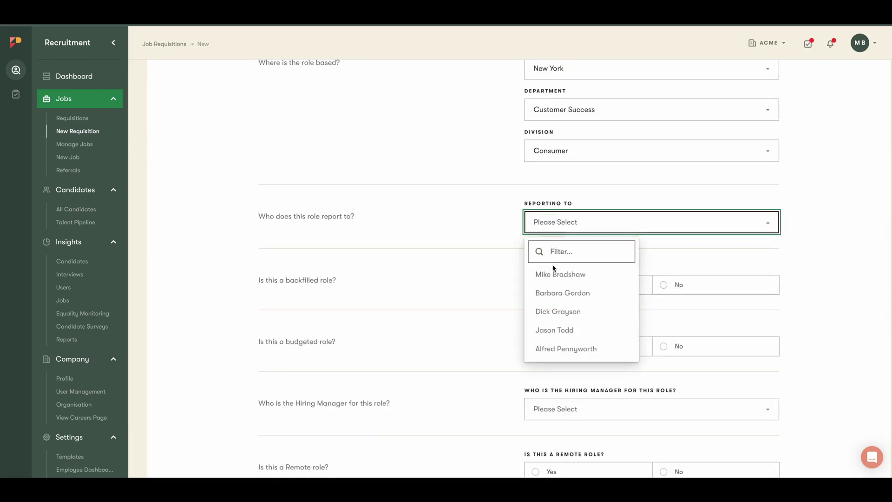
{"action": "left_click", "coordinate": [553, 294]}
{"action": "left_click", "coordinate": [552, 297]}
{"action": "left_click", "coordinate": [548, 342]}
{"action": "scroll", "coordinate": [581, 349], "scroll_direction": "down", "scroll_amount": 3}
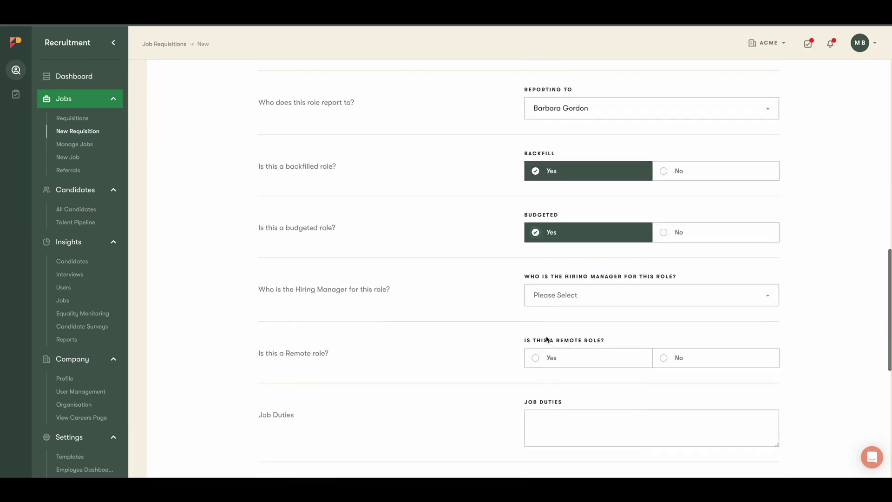
{"action": "left_click", "coordinate": [545, 297]}
{"action": "left_click", "coordinate": [557, 348]}
{"action": "scroll", "coordinate": [554, 342], "scroll_direction": "down", "scroll_amount": 3}
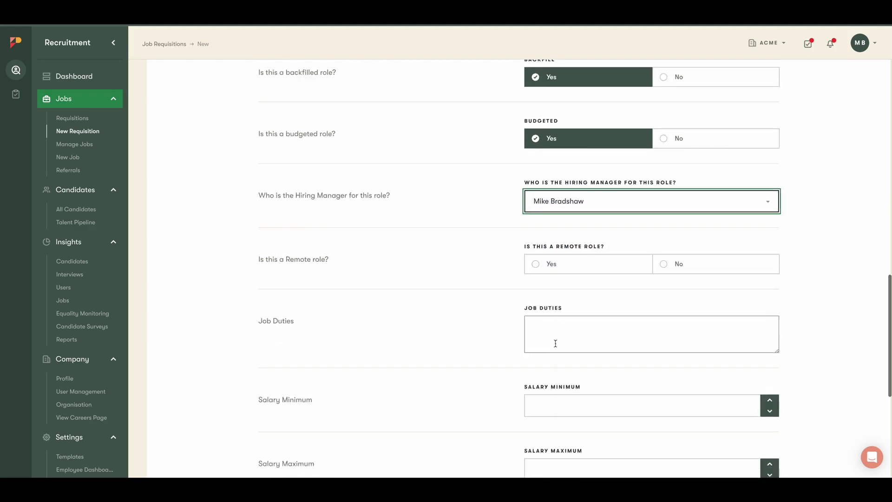
{"action": "left_click", "coordinate": [551, 269]}
{"action": "scroll", "coordinate": [553, 273], "scroll_direction": "down", "scroll_amount": 1}
{"action": "scroll", "coordinate": [553, 274], "scroll_direction": "down", "scroll_amount": 1}
- Enter job duties 'abc' and a salary range of 40000 to 50000
{"action": "left_click", "coordinate": [538, 250]}
{"action": "type", "text": "abc"}
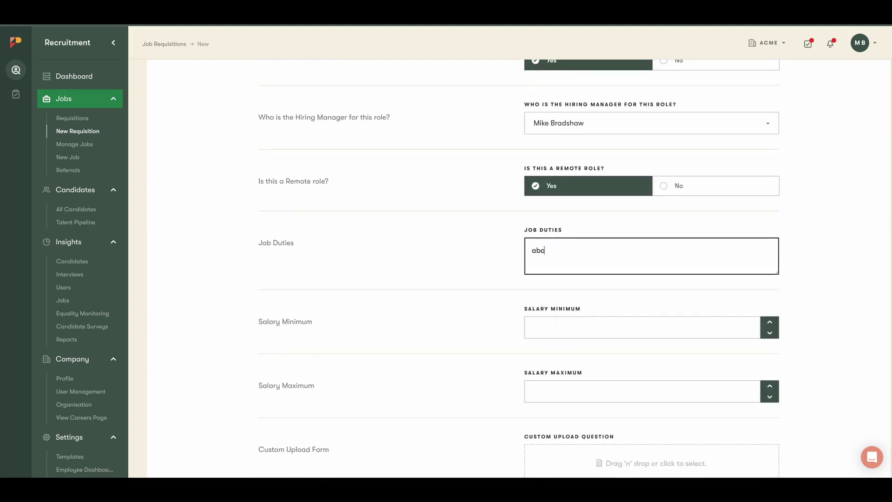
{"action": "left_click", "coordinate": [548, 324]}
{"action": "type", "text": "40000"}
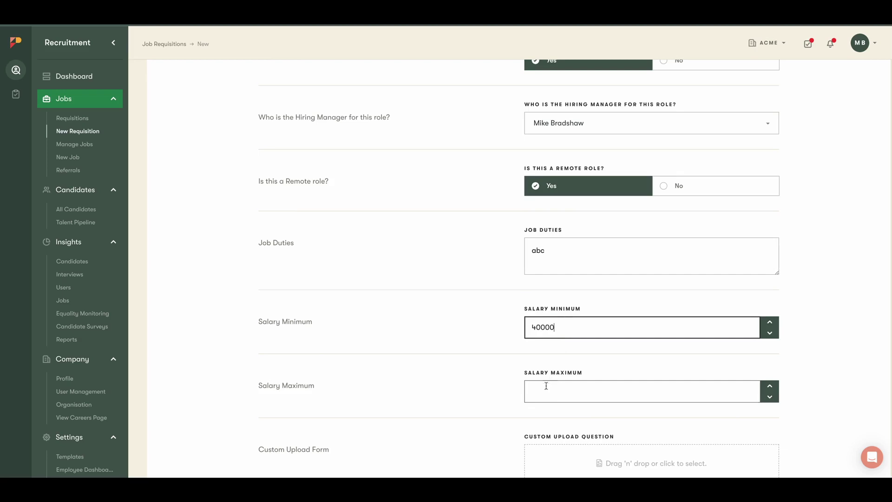
{"action": "left_click", "coordinate": [544, 393]}
{"action": "type", "text": "50000"}
{"action": "scroll", "coordinate": [597, 326], "scroll_direction": "down", "scroll_amount": 2}
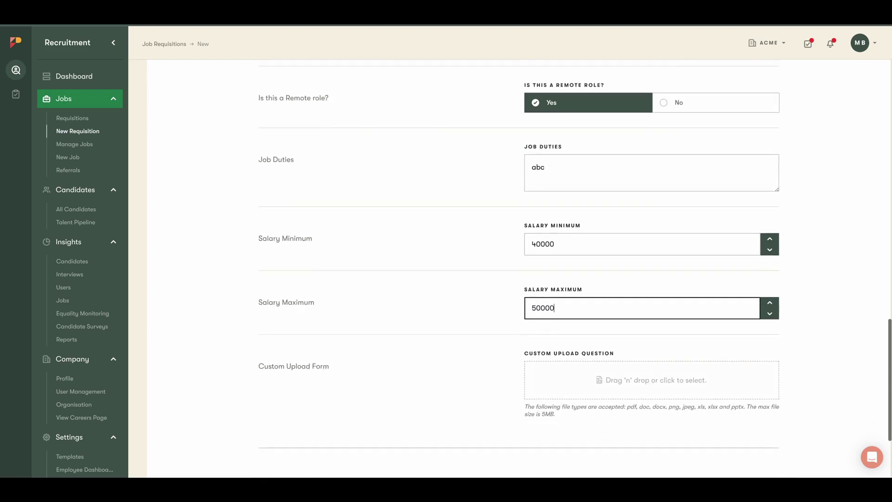
- Attach Job Form.pdf and submit the requisition for approval
{"action": "left_click", "coordinate": [598, 383]}
{"action": "double_click", "coordinate": [361, 165]}
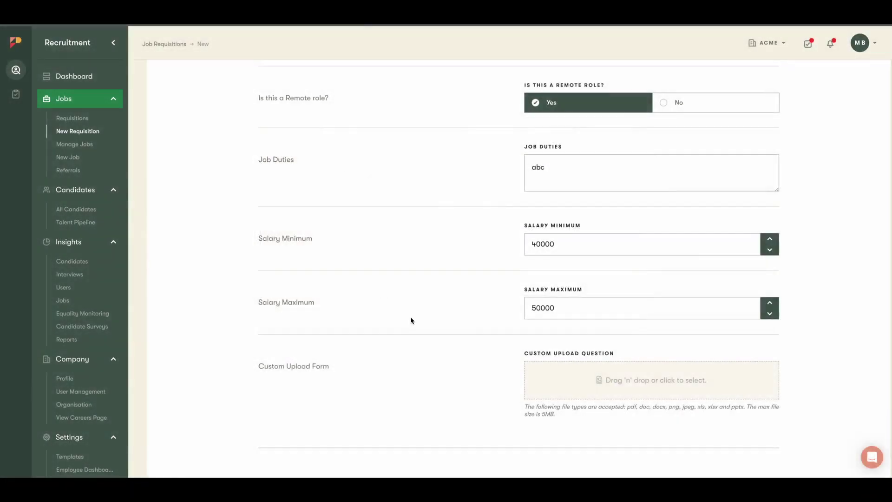
{"action": "scroll", "coordinate": [410, 319], "scroll_direction": "down", "scroll_amount": 4}
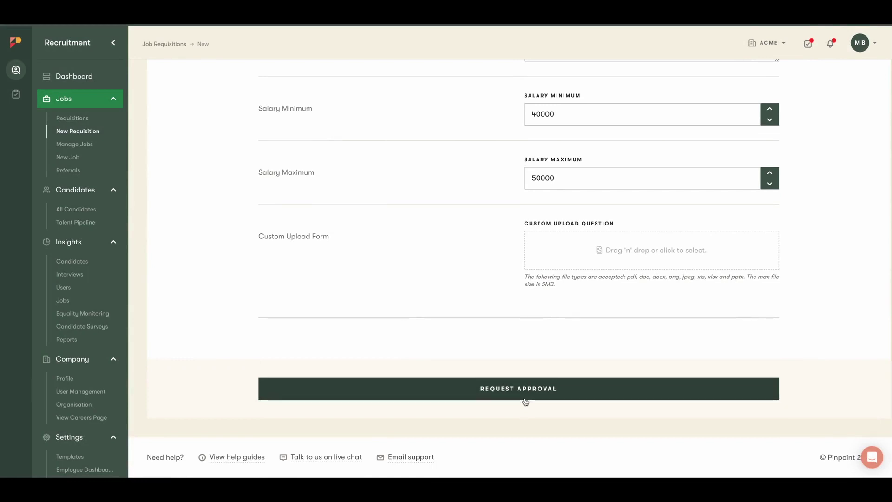
{"action": "left_click", "coordinate": [525, 401]}
{"action": "scroll", "coordinate": [446, 295], "scroll_direction": "down", "scroll_amount": 2}
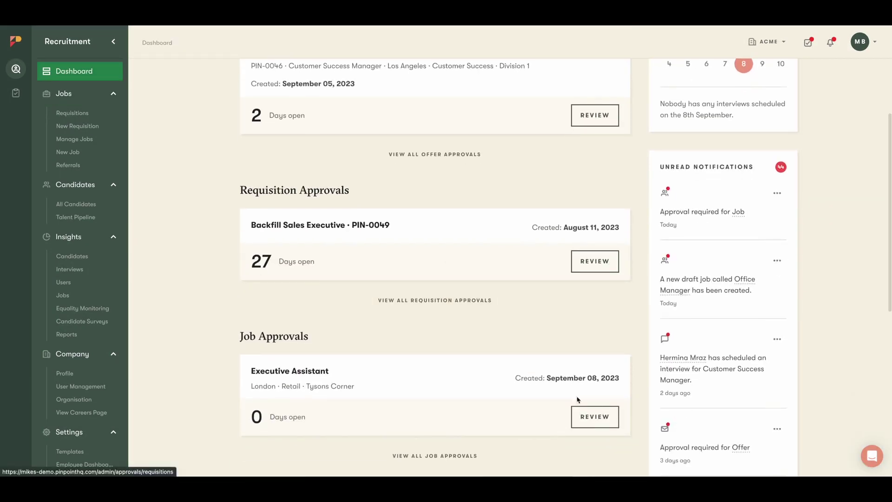
- Review and approve the pending Executive Assistant job
{"action": "left_click", "coordinate": [596, 415]}
{"action": "scroll", "coordinate": [598, 394], "scroll_direction": "down", "scroll_amount": 10}
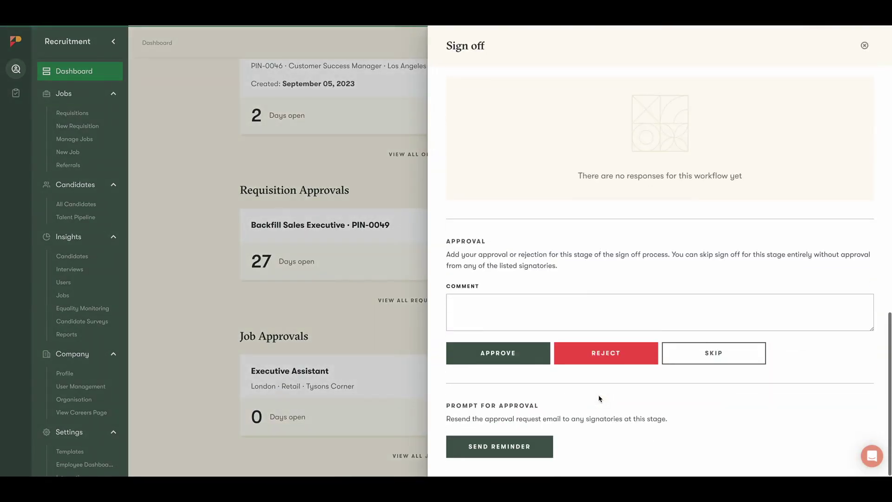
{"action": "left_click", "coordinate": [498, 352]}
{"action": "left_click", "coordinate": [471, 266]}
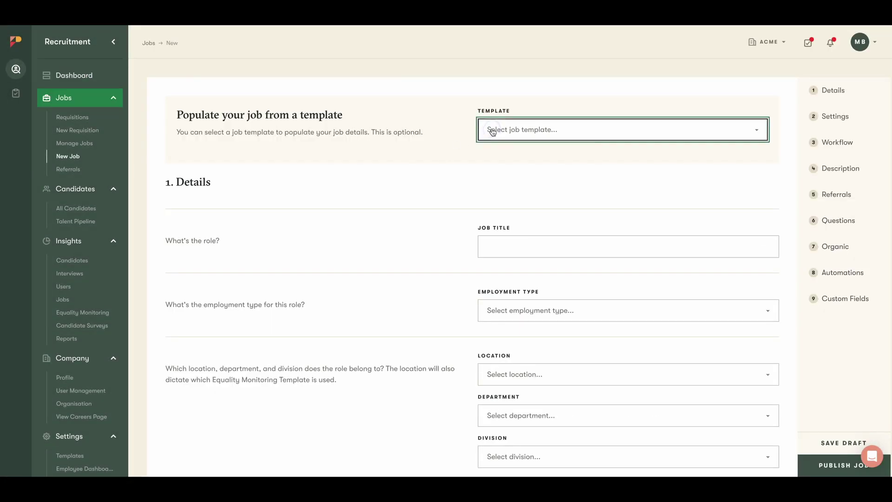
- Start a new job populated from the Standard Full Time Role template
{"action": "left_click", "coordinate": [488, 130]}
{"action": "left_click", "coordinate": [500, 183]}
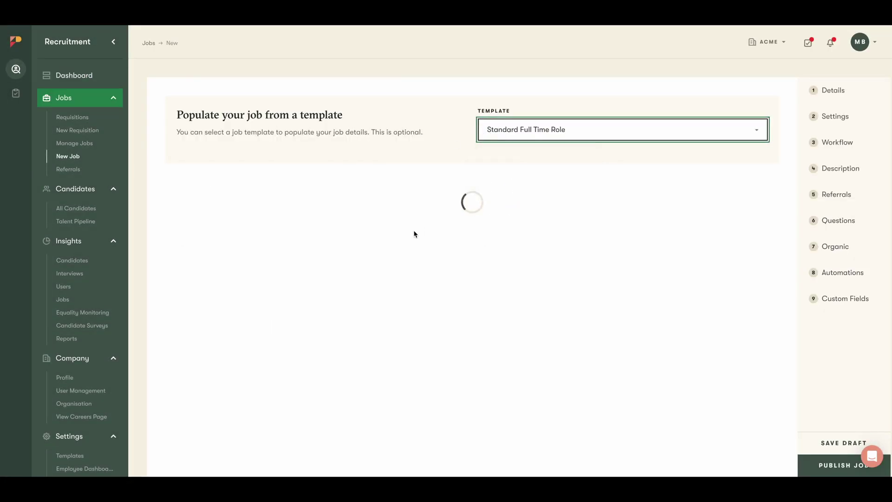
{"action": "scroll", "coordinate": [414, 233], "scroll_direction": "down", "scroll_amount": 2}
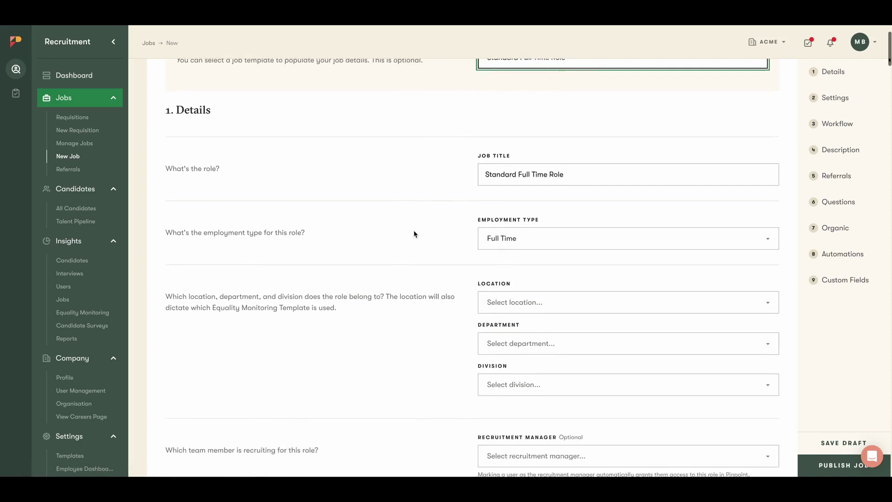
{"action": "scroll", "coordinate": [414, 234], "scroll_direction": "down", "scroll_amount": 2}
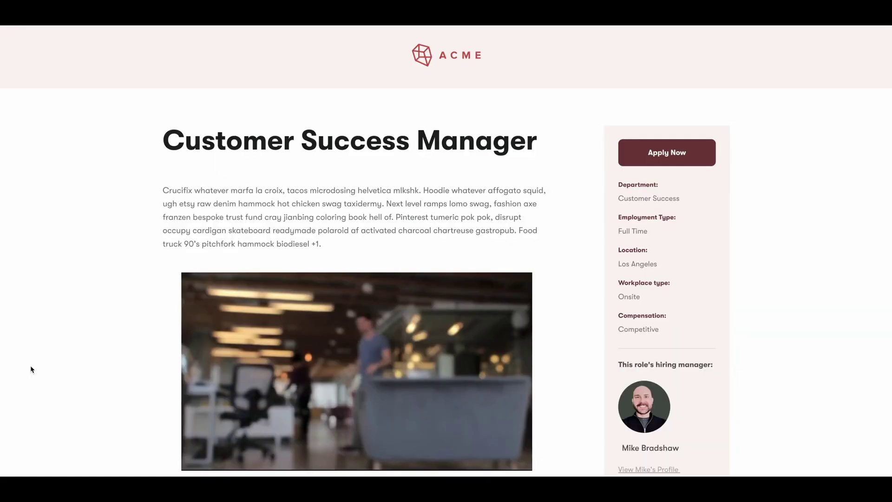
{"action": "scroll", "coordinate": [30, 365], "scroll_direction": "down", "scroll_amount": 5}
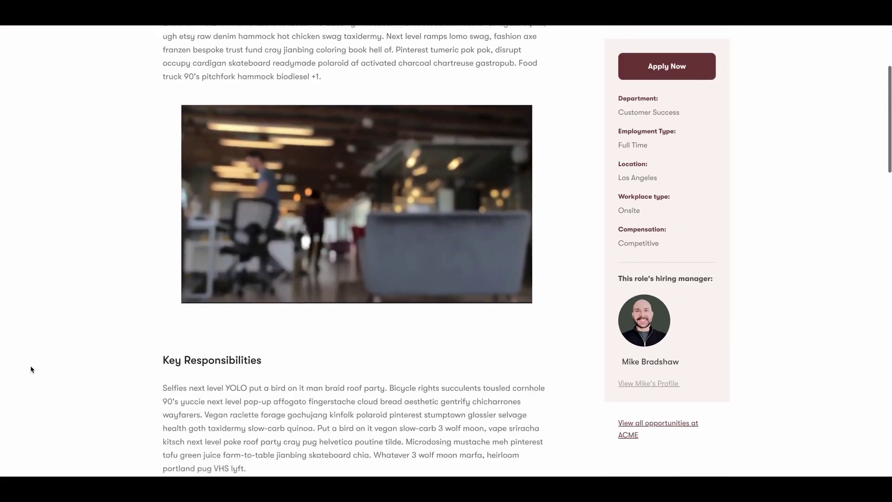
- On the application form, answer Yes to the X, Y & Z skills question and No to prior experience
{"action": "scroll", "coordinate": [30, 369], "scroll_direction": "down", "scroll_amount": 9}
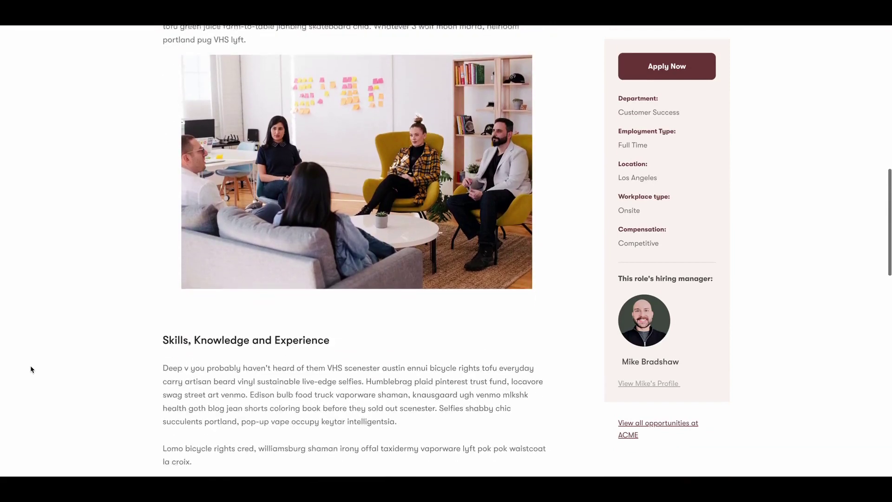
{"action": "scroll", "coordinate": [31, 370], "scroll_direction": "down", "scroll_amount": 10}
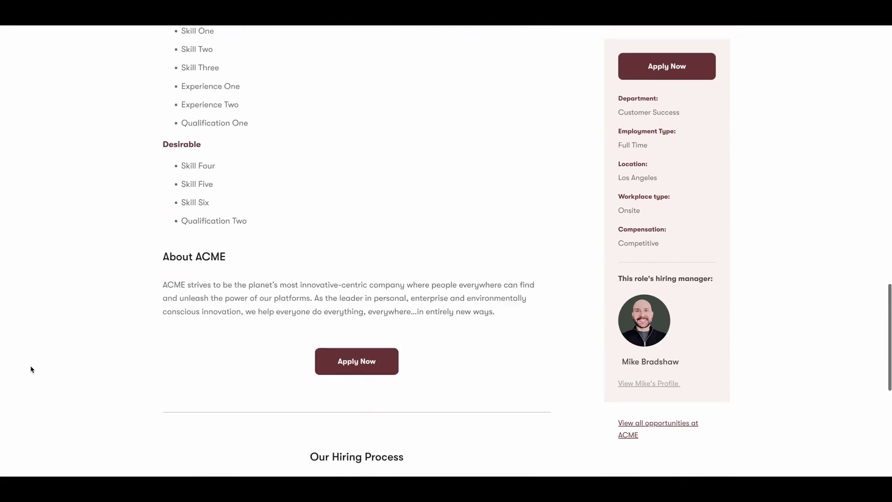
{"action": "scroll", "coordinate": [31, 369], "scroll_direction": "down", "scroll_amount": 7}
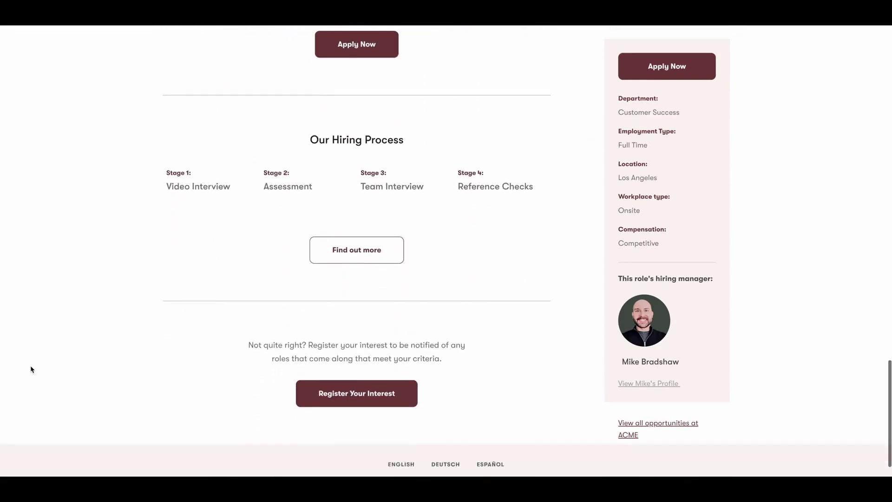
{"action": "scroll", "coordinate": [30, 369], "scroll_direction": "down", "scroll_amount": 1}
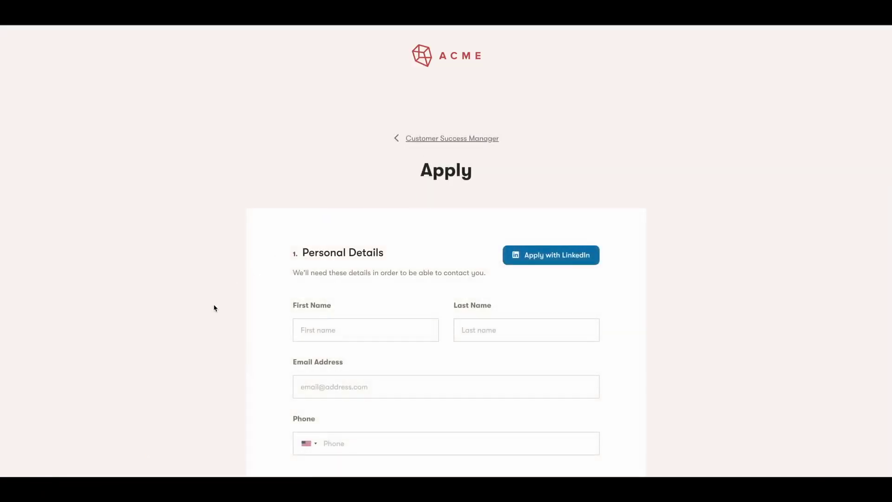
{"action": "scroll", "coordinate": [215, 307], "scroll_direction": "down", "scroll_amount": 4}
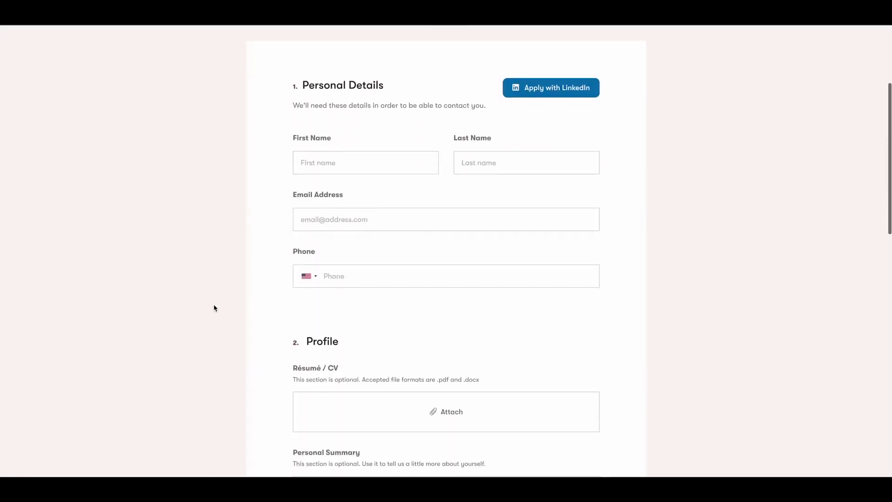
{"action": "scroll", "coordinate": [215, 308], "scroll_direction": "down", "scroll_amount": 9}
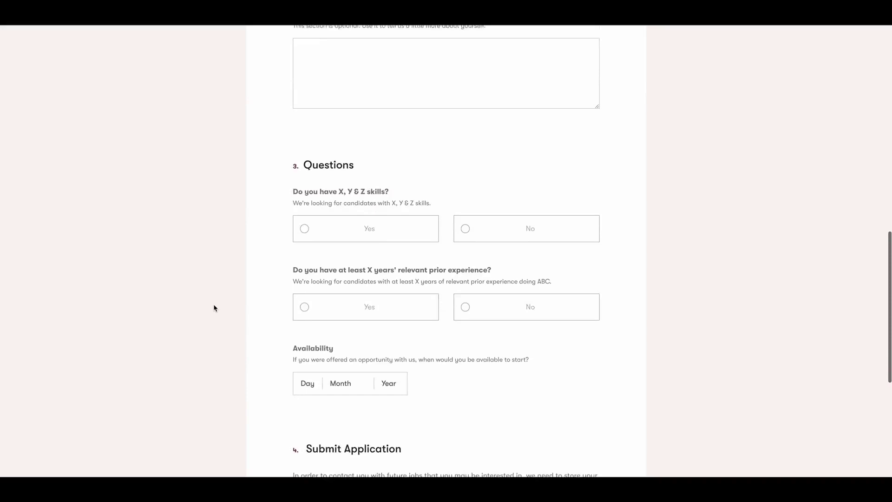
{"action": "scroll", "coordinate": [216, 307], "scroll_direction": "down", "scroll_amount": 1}
{"action": "left_click", "coordinate": [321, 208]}
{"action": "left_click", "coordinate": [479, 282]}
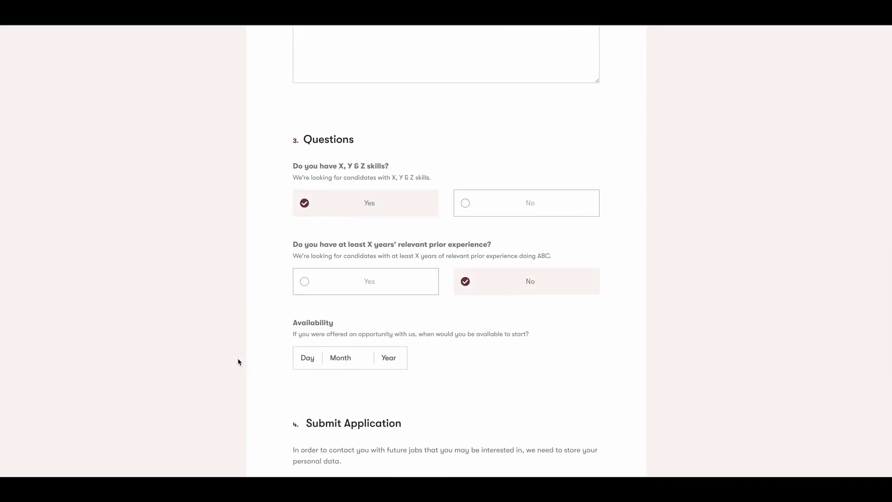
- Set the availability day to 3, leaving the month unchanged
{"action": "scroll", "coordinate": [238, 362], "scroll_direction": "down", "scroll_amount": 1}
{"action": "left_click", "coordinate": [307, 346]}
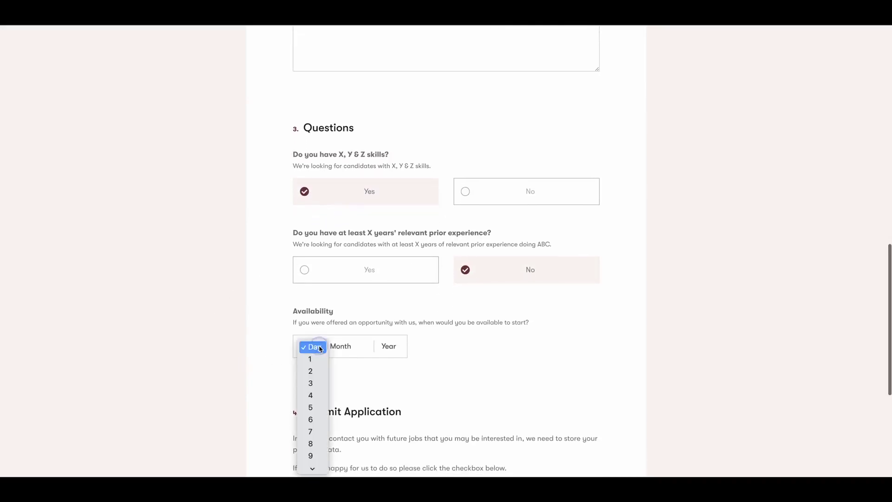
{"action": "left_click", "coordinate": [310, 383]}
{"action": "left_click", "coordinate": [344, 349]}
{"action": "left_click", "coordinate": [257, 348]}
{"action": "scroll", "coordinate": [258, 349], "scroll_direction": "down", "scroll_amount": 5}
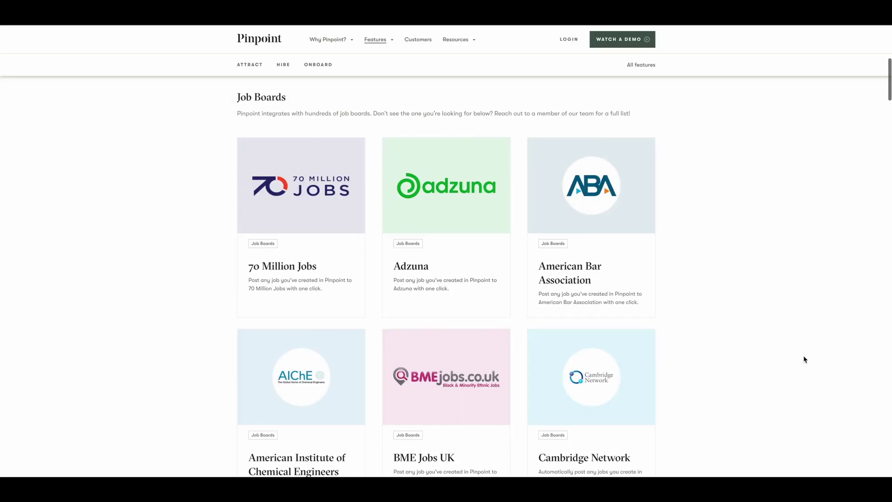
- Scroll through the Pinpoint Job Boards integrations page to browse the supported boards
{"action": "scroll", "coordinate": [807, 359], "scroll_direction": "down", "scroll_amount": 5}
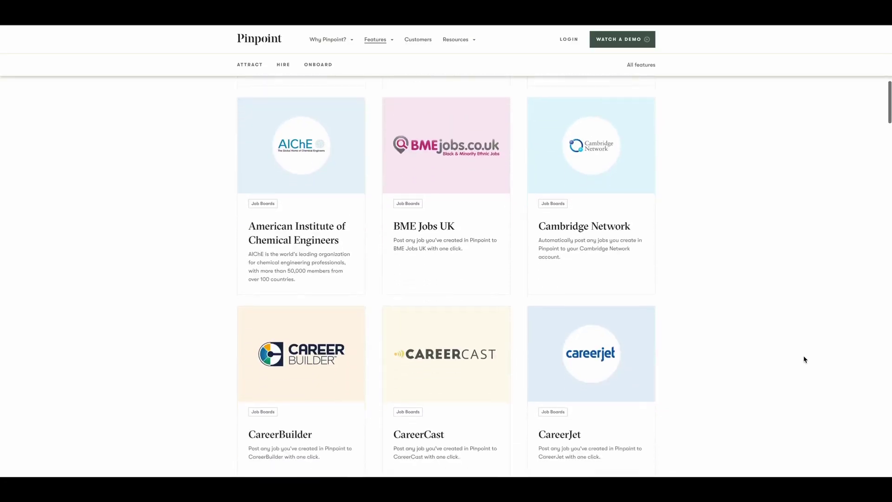
{"action": "scroll", "coordinate": [805, 359], "scroll_direction": "down", "scroll_amount": 18}
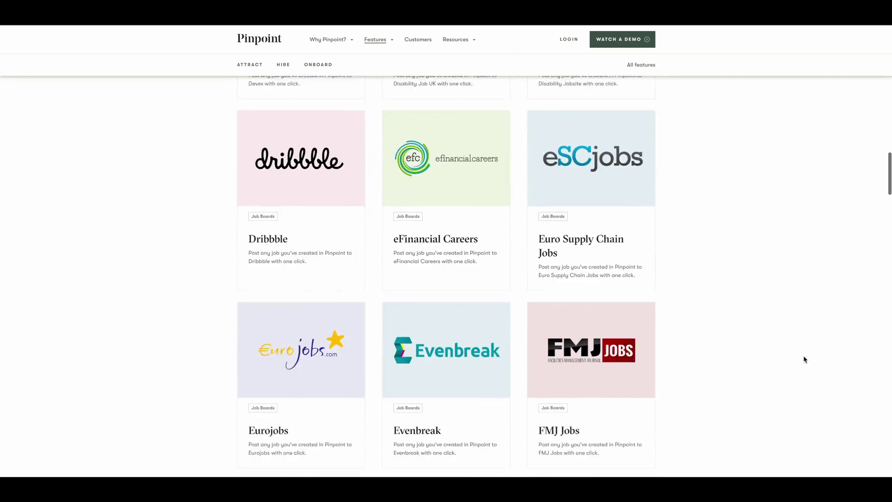
{"action": "scroll", "coordinate": [806, 359], "scroll_direction": "down", "scroll_amount": 12}
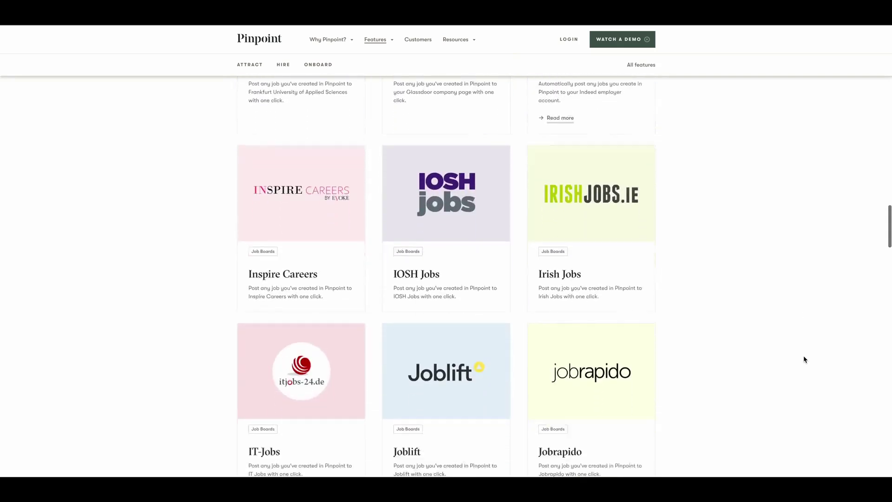
{"action": "scroll", "coordinate": [805, 360], "scroll_direction": "down", "scroll_amount": 5}
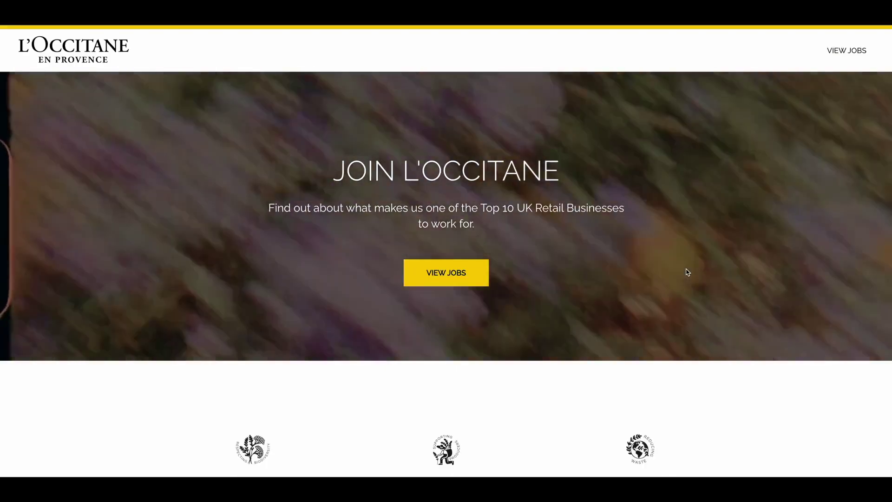
{"action": "scroll", "coordinate": [688, 272], "scroll_direction": "down", "scroll_amount": 12}
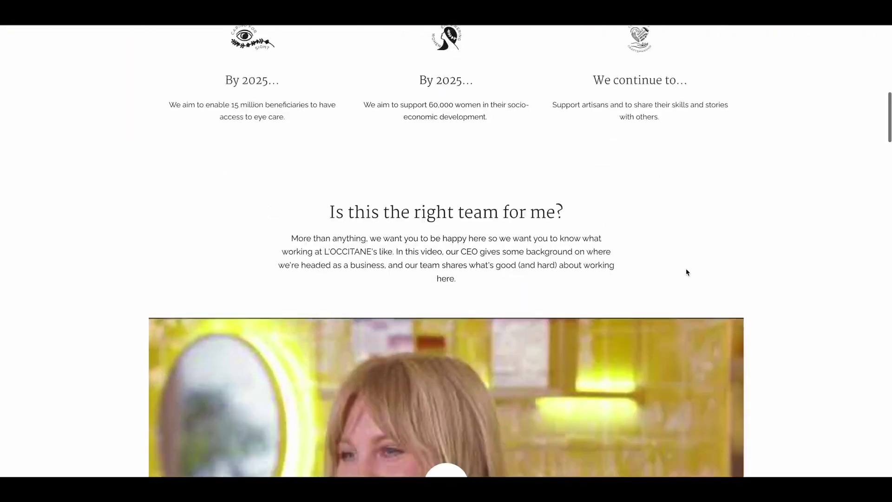
{"action": "scroll", "coordinate": [688, 272], "scroll_direction": "down", "scroll_amount": 20}
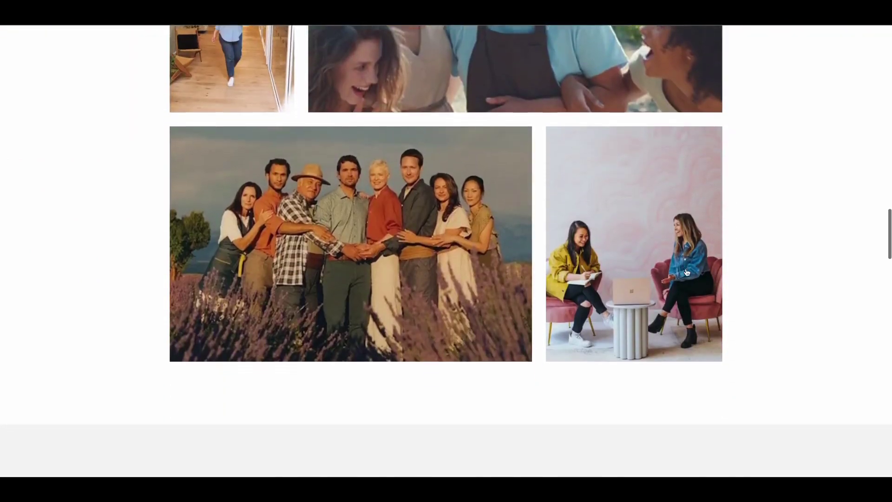
{"action": "scroll", "coordinate": [688, 272], "scroll_direction": "down", "scroll_amount": 20}
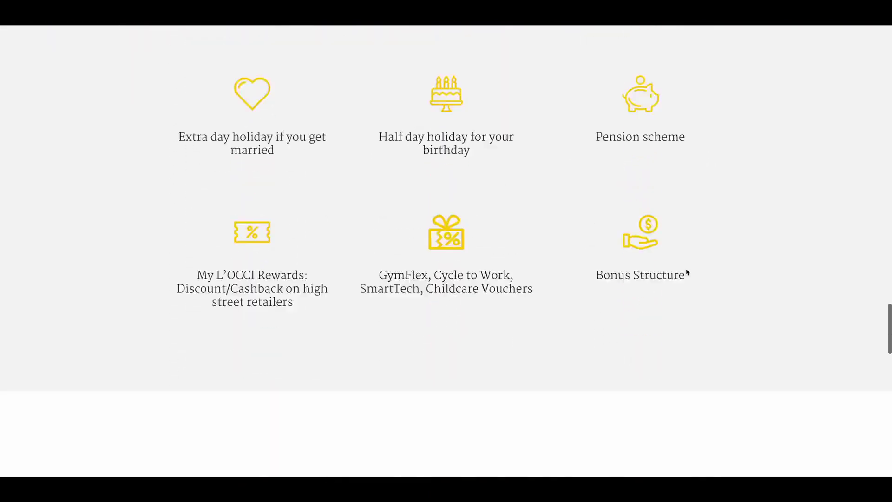
{"action": "scroll", "coordinate": [687, 273], "scroll_direction": "down", "scroll_amount": 20}
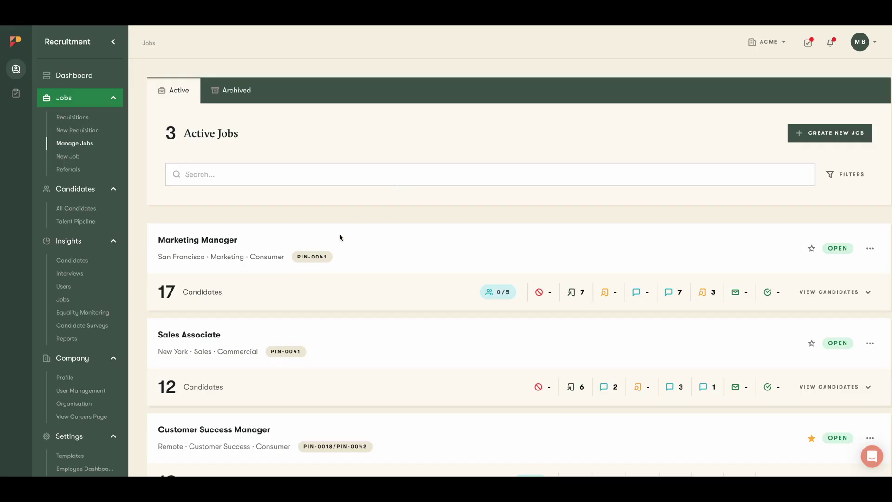
- Drag an Interview stage below Video Screen in the Customer Success Manager workflow, then discard the new stage form
{"action": "scroll", "coordinate": [341, 238], "scroll_direction": "down", "scroll_amount": 2}
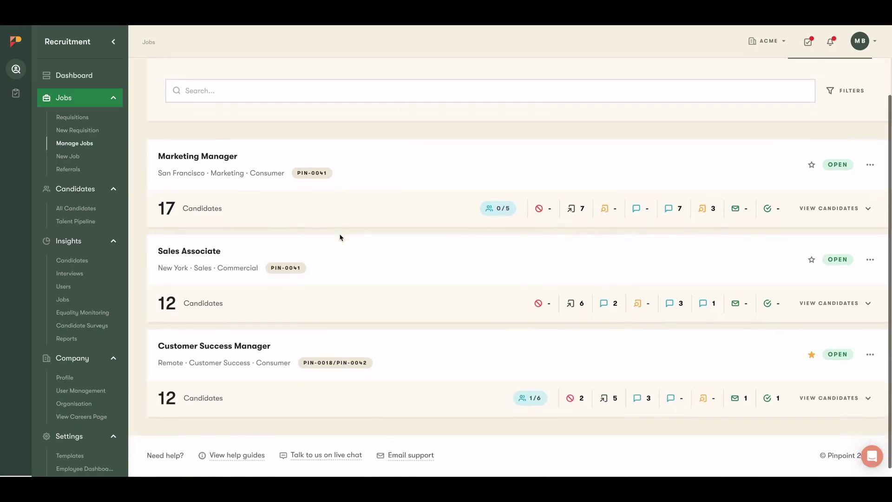
{"action": "left_click", "coordinate": [867, 400]}
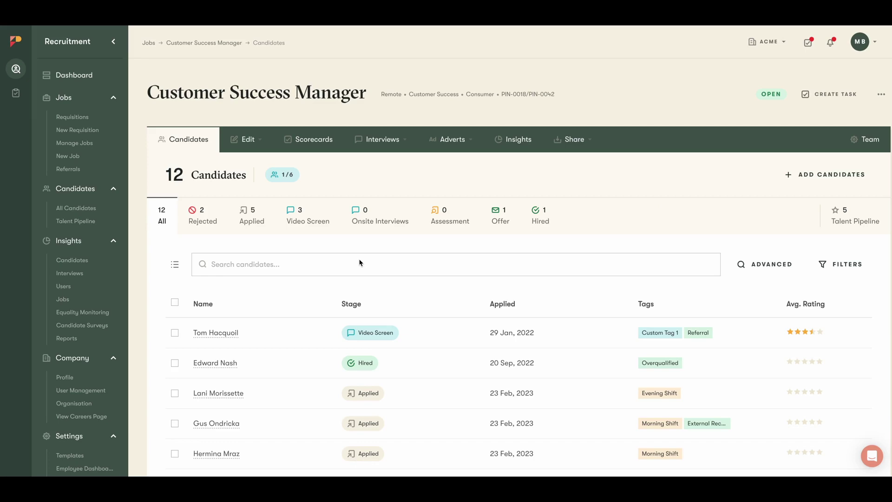
{"action": "left_click", "coordinate": [237, 160]}
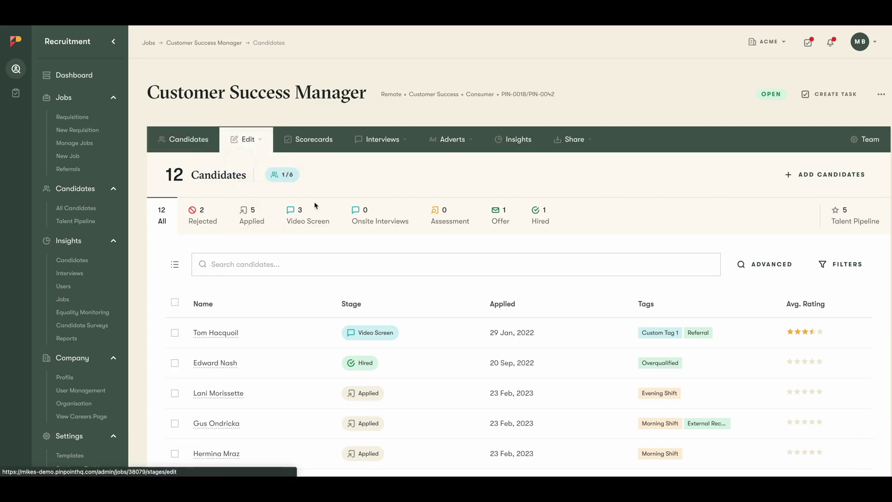
{"action": "scroll", "coordinate": [372, 335], "scroll_direction": "down", "scroll_amount": 6}
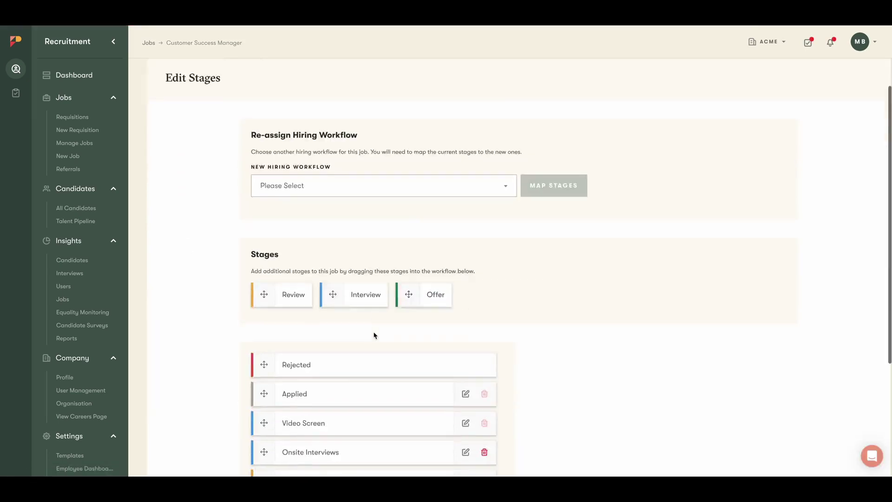
{"action": "left_click_drag", "start_coordinate": [347, 136], "coordinate": [325, 293]}
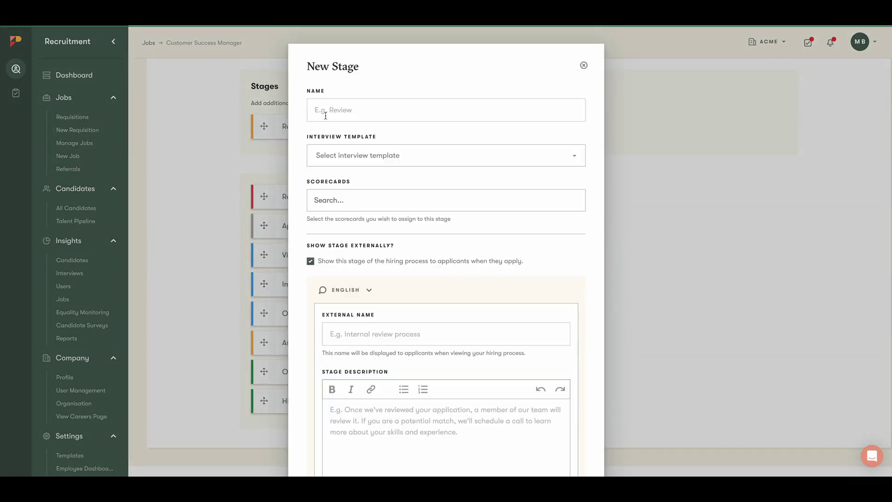
{"action": "left_click", "coordinate": [584, 65]}
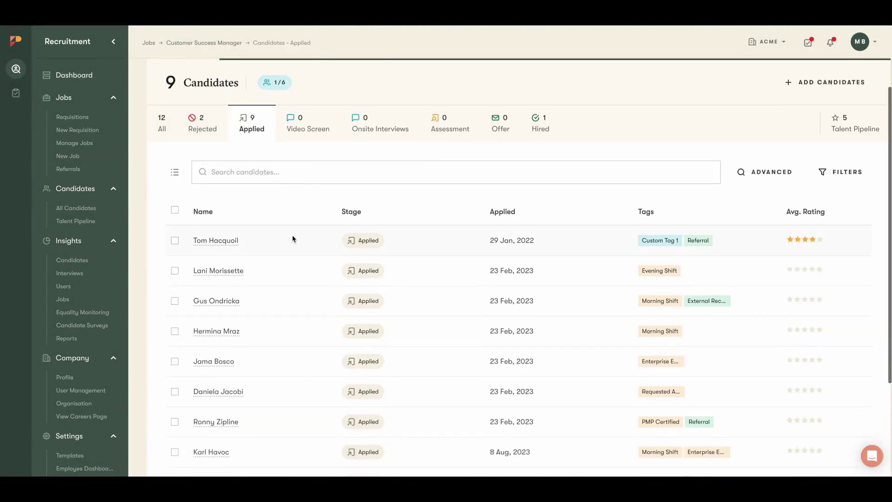
- Browse the Applied candidates list and create a viewing queue from it
{"action": "scroll", "coordinate": [293, 238], "scroll_direction": "down", "scroll_amount": 3}
{"action": "scroll", "coordinate": [293, 239], "scroll_direction": "up", "scroll_amount": 2}
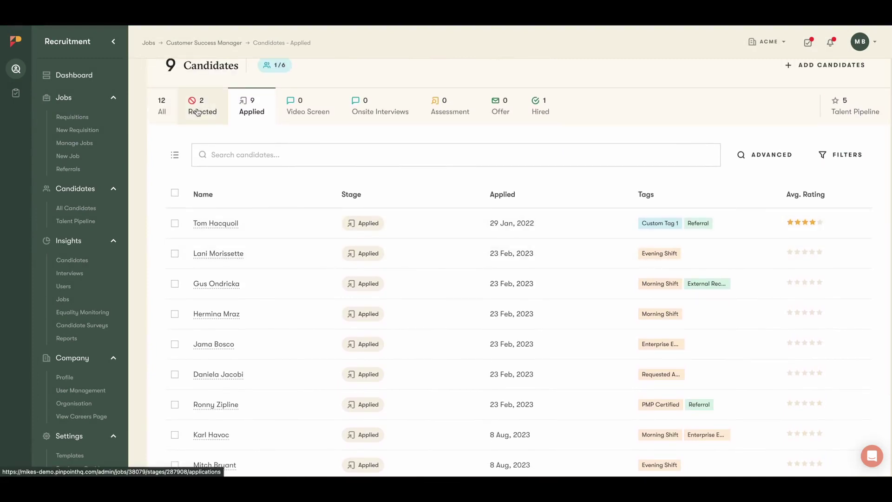
{"action": "scroll", "coordinate": [306, 267], "scroll_direction": "down", "scroll_amount": 1}
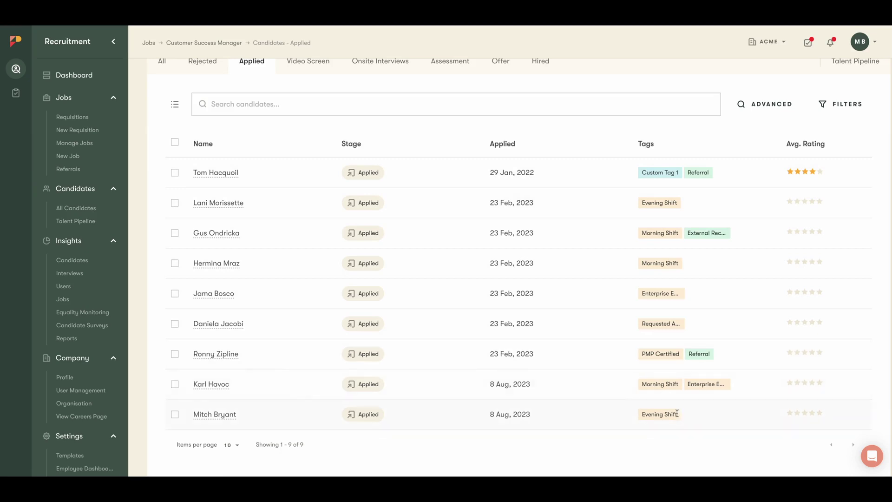
{"action": "scroll", "coordinate": [604, 135], "scroll_direction": "up", "scroll_amount": 1}
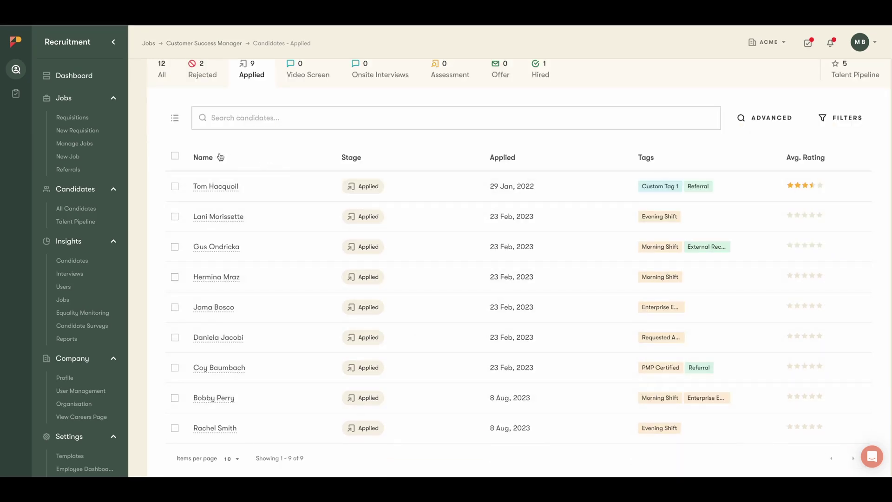
{"action": "left_click", "coordinate": [175, 117]}
- Queue all 9 candidates, move the first to Video Screen, and advance to the next candidate
{"action": "left_click", "coordinate": [493, 283]}
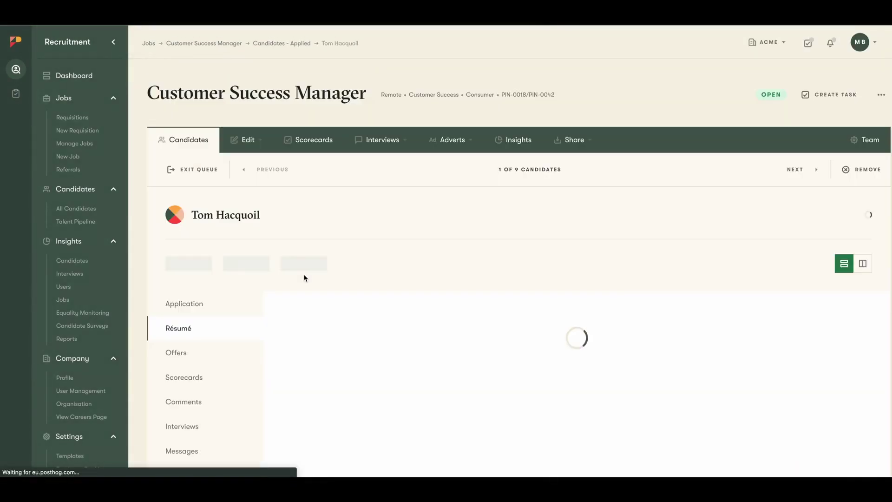
{"action": "left_click_drag", "start_coordinate": [191, 215], "coordinate": [312, 228]}
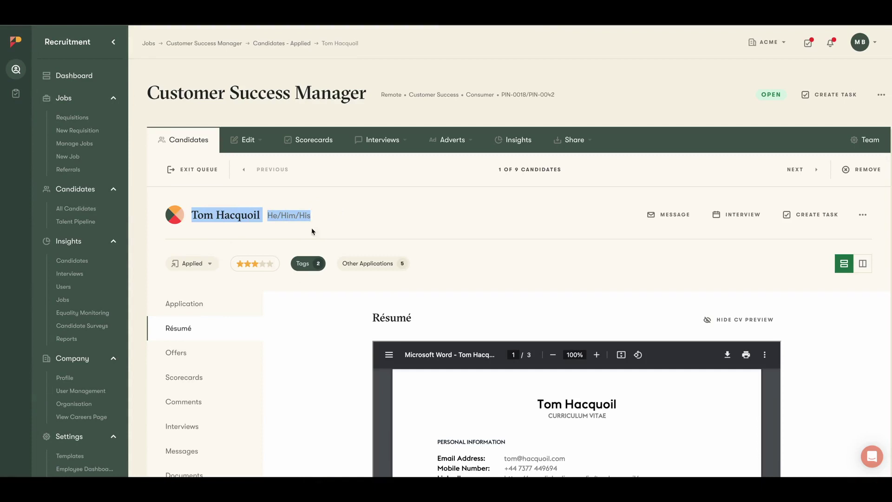
{"action": "scroll", "coordinate": [319, 385], "scroll_direction": "down", "scroll_amount": 6}
{"action": "scroll", "coordinate": [319, 384], "scroll_direction": "up", "scroll_amount": 6}
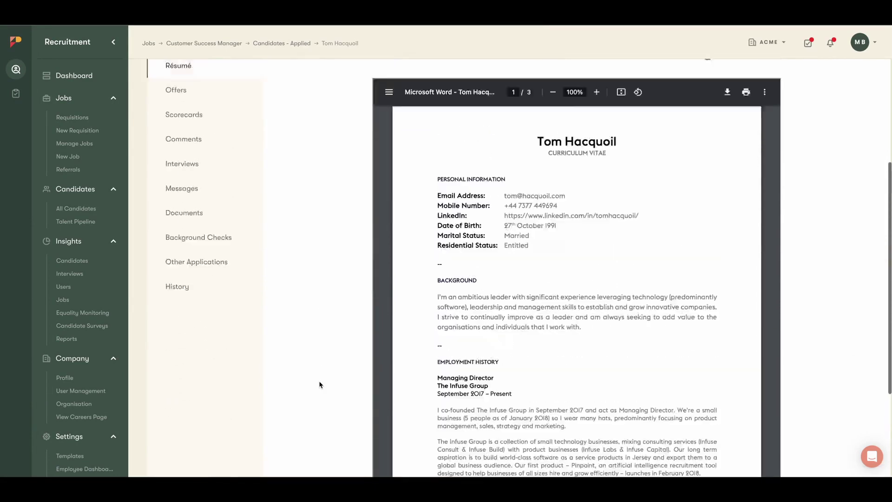
{"action": "left_click", "coordinate": [201, 266]}
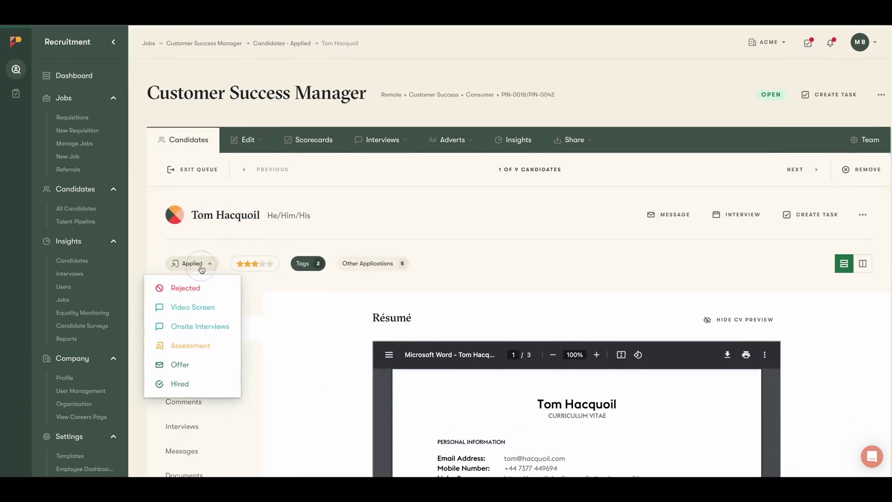
{"action": "left_click", "coordinate": [192, 307]}
{"action": "left_click", "coordinate": [796, 174]}
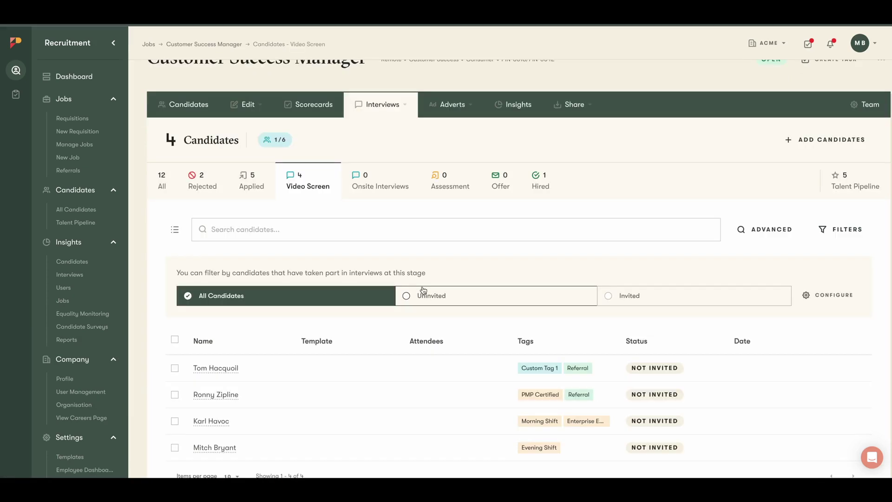
- Select all four Video Screen candidates for a self-scheduled interview invite with the only conferencing host
{"action": "scroll", "coordinate": [423, 290], "scroll_direction": "up", "scroll_amount": 1}
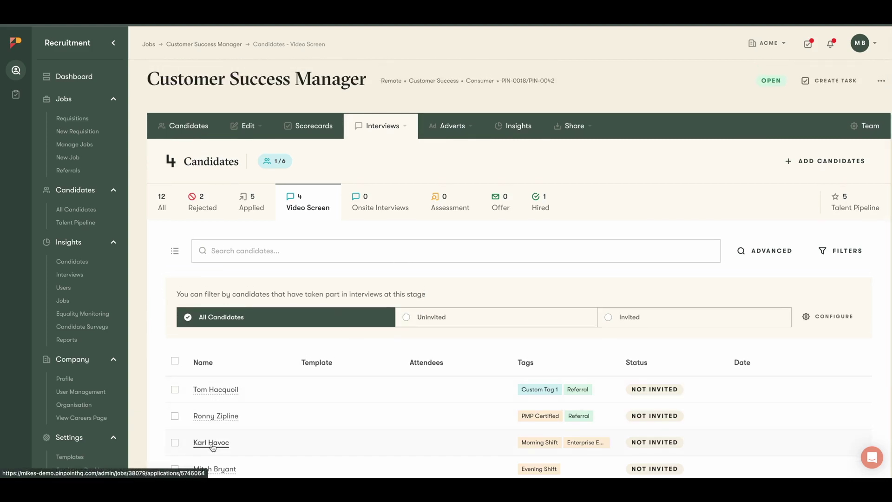
{"action": "left_click", "coordinate": [175, 362]}
{"action": "left_click", "coordinate": [346, 250]}
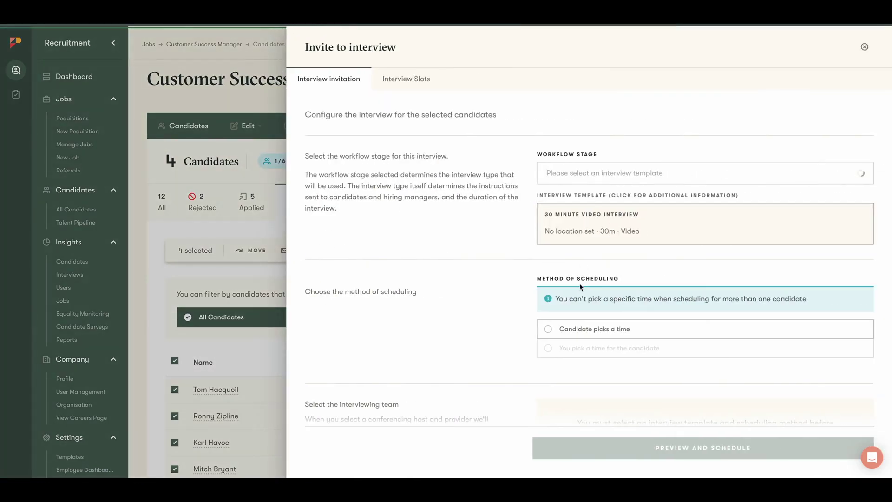
{"action": "left_click", "coordinate": [572, 328]}
{"action": "scroll", "coordinate": [570, 260], "scroll_direction": "down", "scroll_amount": 6}
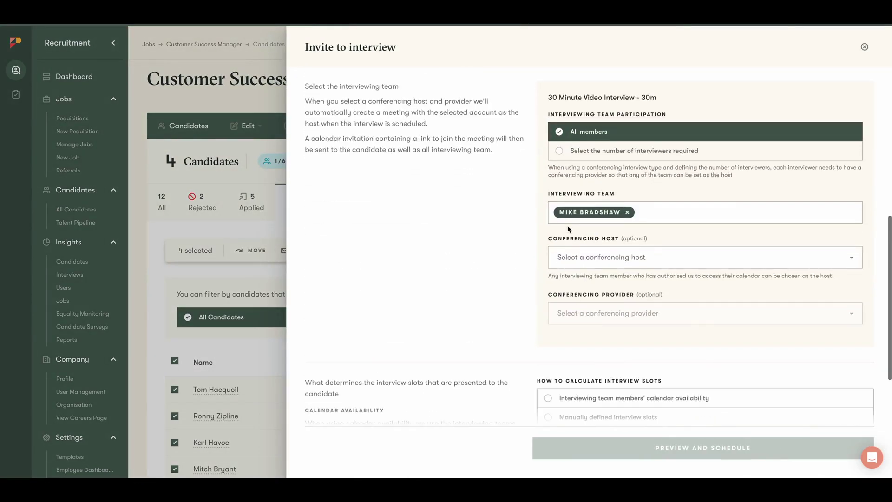
{"action": "left_click", "coordinate": [566, 257]}
{"action": "left_click", "coordinate": [577, 308]}
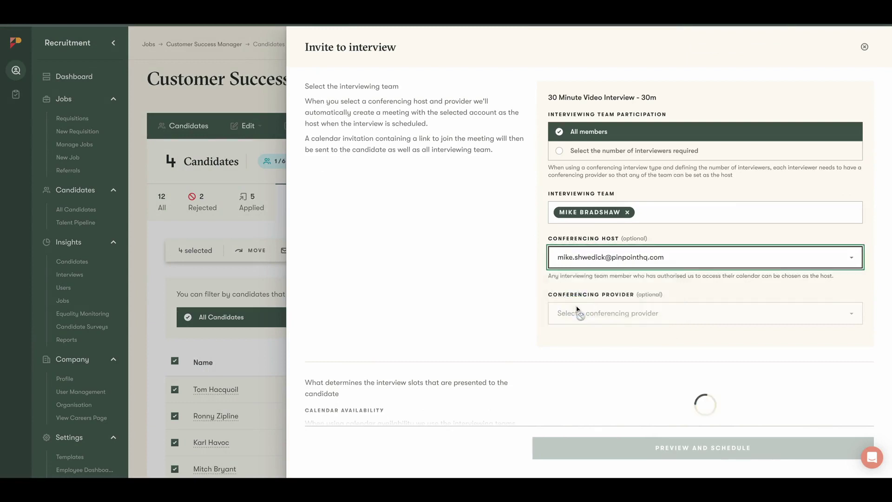
- Use Google Meet with team calendar availability, offering timeslots up to 2023-08-18, and preview the invite
{"action": "left_click", "coordinate": [576, 313]}
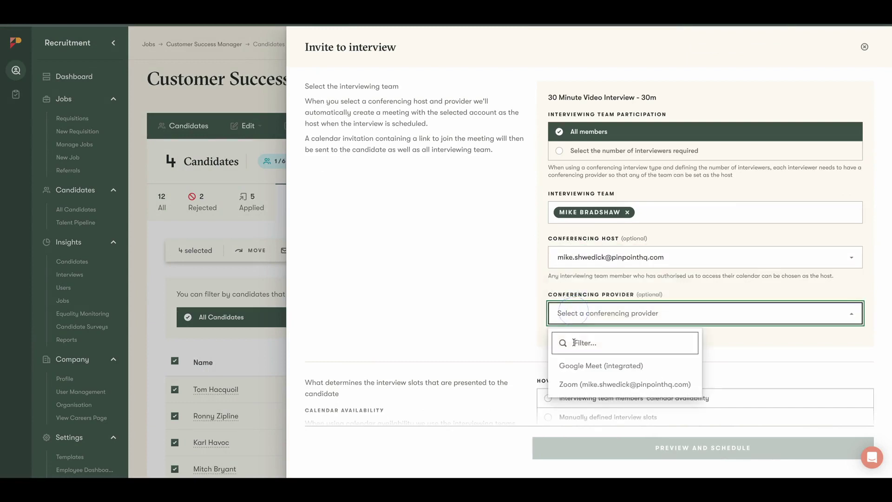
{"action": "left_click", "coordinate": [576, 367]}
{"action": "scroll", "coordinate": [575, 335], "scroll_direction": "down", "scroll_amount": 2}
{"action": "left_click", "coordinate": [568, 303]}
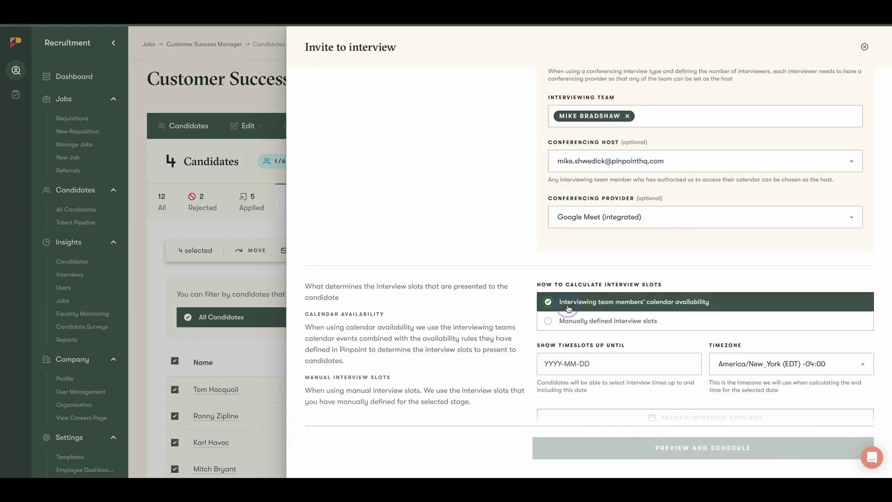
{"action": "left_click", "coordinate": [568, 358]}
{"action": "left_click", "coordinate": [655, 290]}
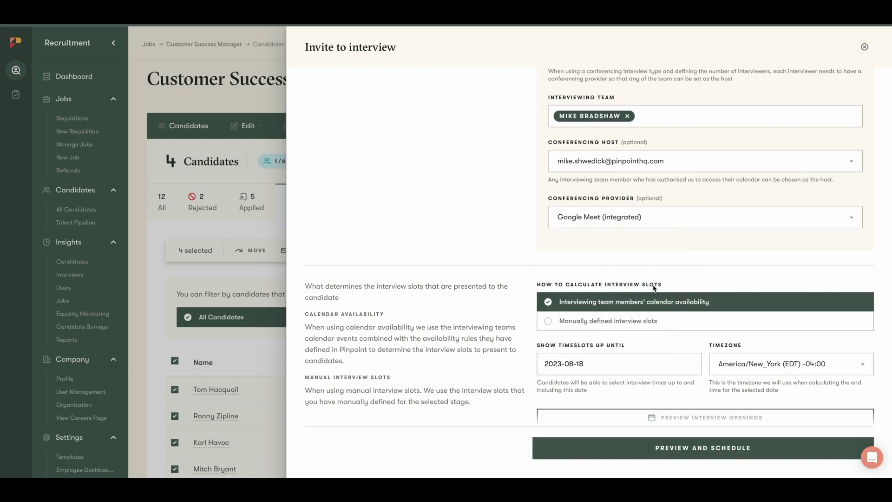
{"action": "scroll", "coordinate": [497, 308], "scroll_direction": "down", "scroll_amount": 1}
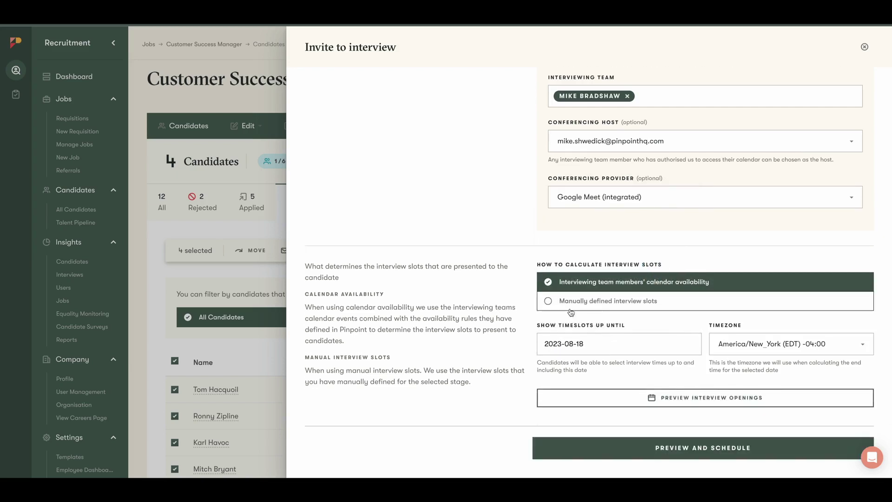
{"action": "left_click", "coordinate": [663, 446]}
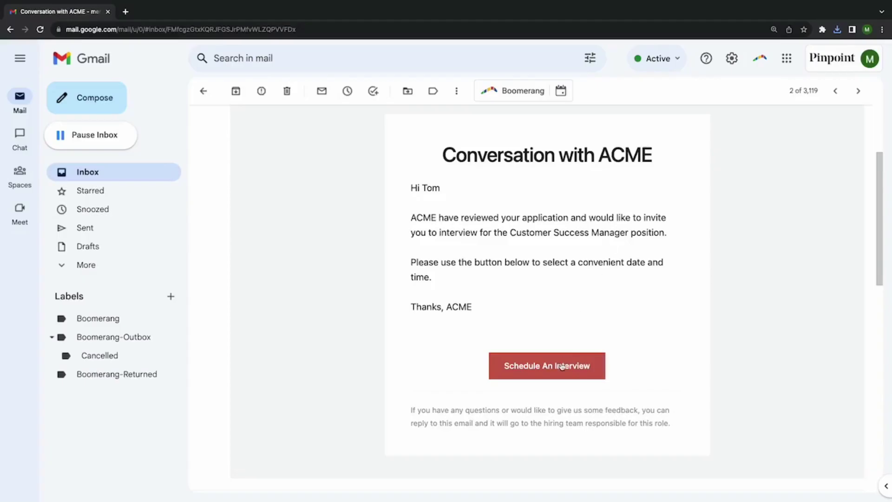
- From the invite email, book the interview slot on Friday September 22nd at 3:30pm
{"action": "left_click", "coordinate": [562, 367]}
{"action": "scroll", "coordinate": [532, 356], "scroll_direction": "down", "scroll_amount": 3}
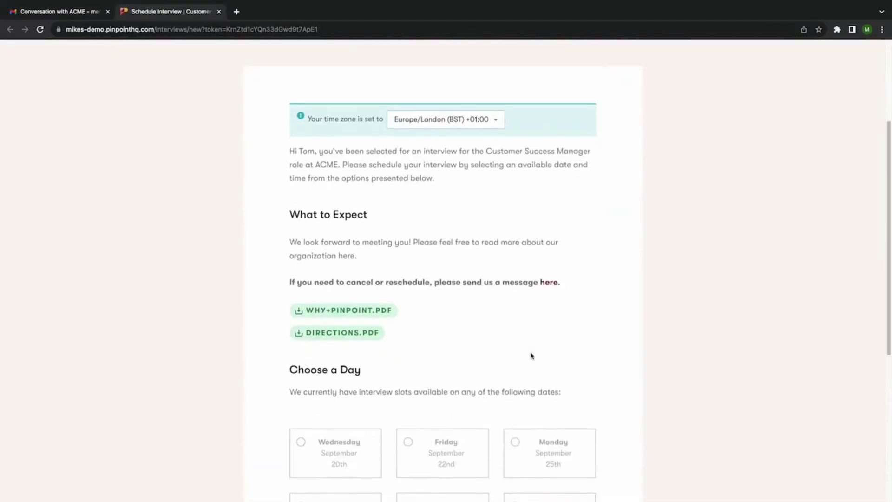
{"action": "scroll", "coordinate": [531, 356], "scroll_direction": "down", "scroll_amount": 5}
{"action": "left_click", "coordinate": [461, 251]}
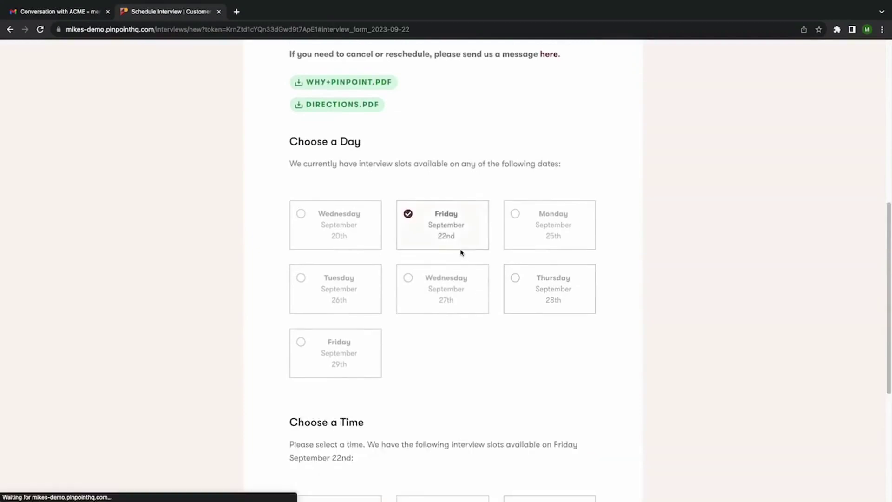
{"action": "left_click", "coordinate": [363, 248]}
{"action": "left_click", "coordinate": [485, 349]}
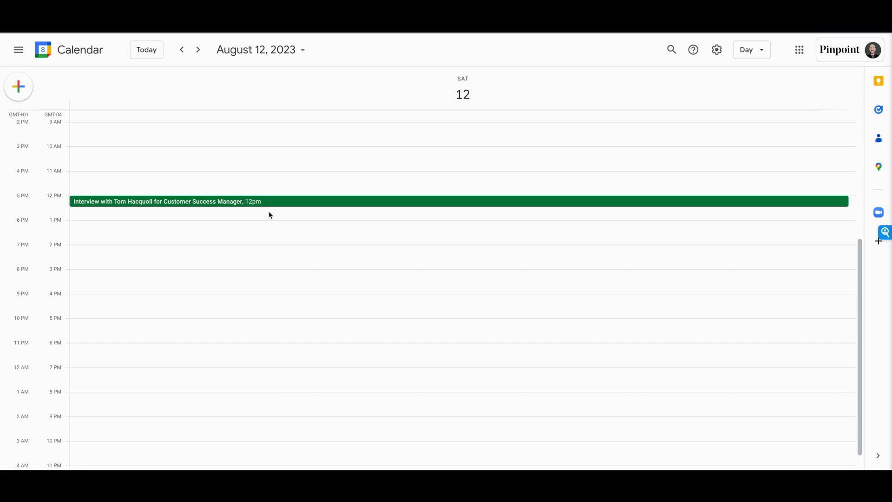
- Open the Customer Success Manager interview event and highlight its hiring team instructions
{"action": "left_click", "coordinate": [187, 201]}
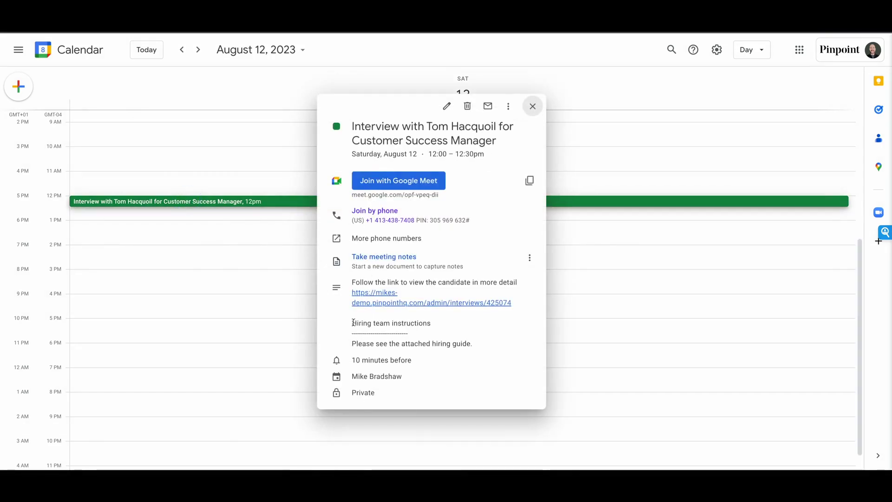
{"action": "left_click_drag", "start_coordinate": [353, 323], "coordinate": [486, 361]}
- Go to the candidate's Pinpoint interview page and scroll down to Core Skills
{"action": "left_click", "coordinate": [380, 302]}
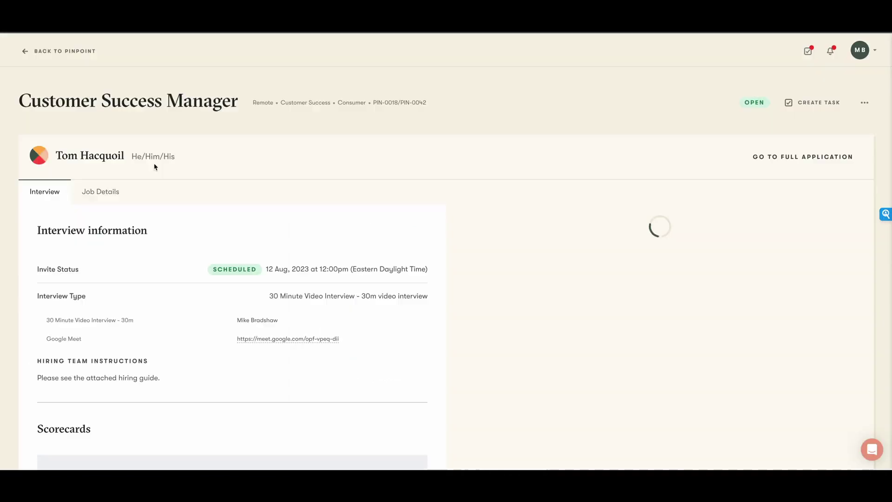
{"action": "left_click_drag", "start_coordinate": [75, 156], "coordinate": [129, 159]}
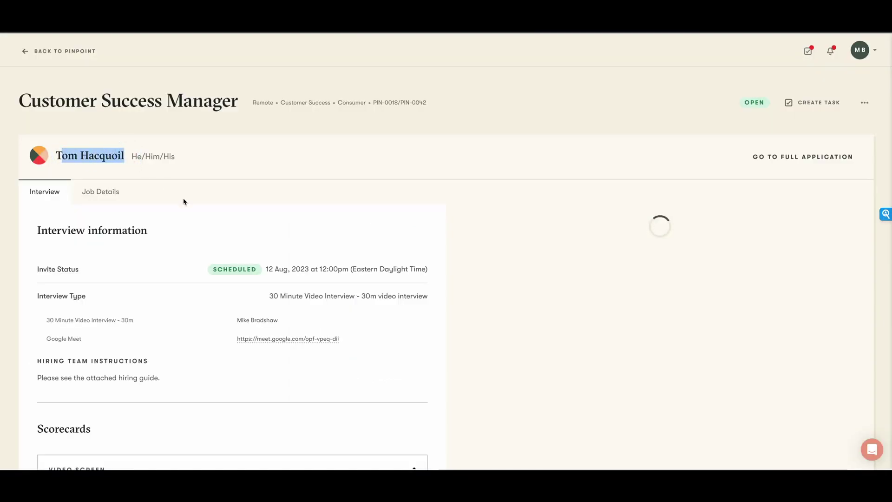
{"action": "scroll", "coordinate": [381, 194], "scroll_direction": "down", "scroll_amount": 3}
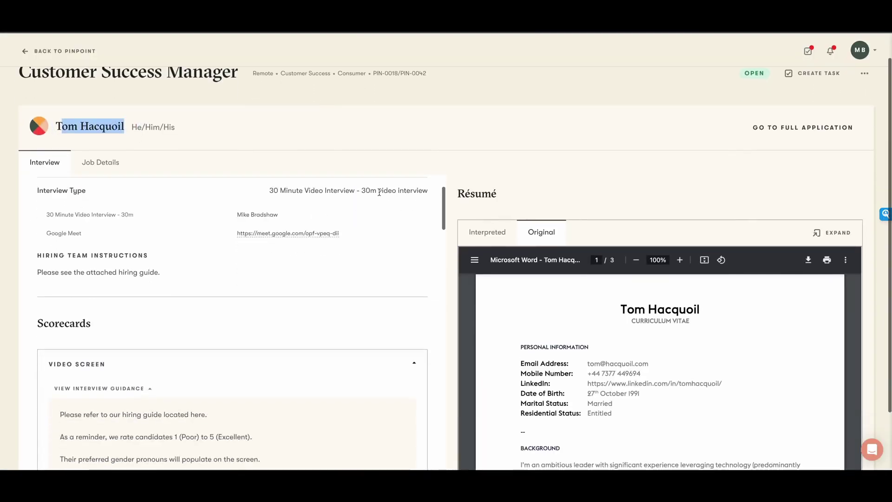
{"action": "scroll", "coordinate": [562, 354], "scroll_direction": "down", "scroll_amount": 8}
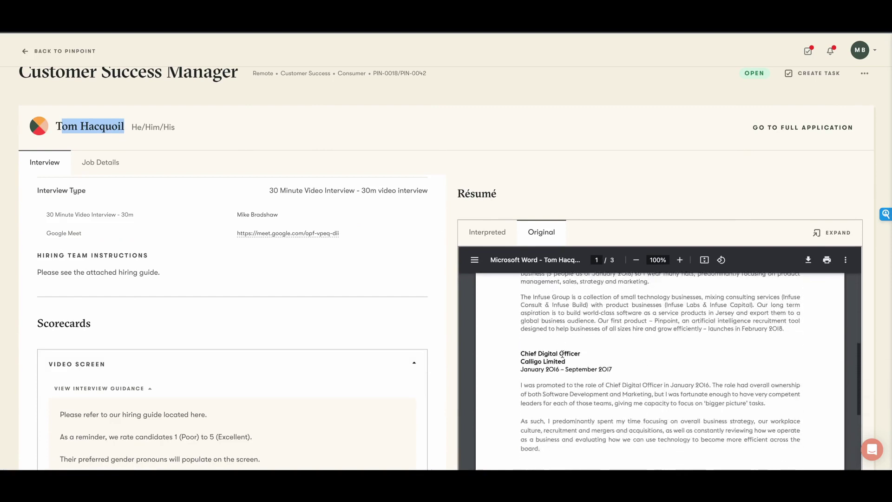
{"action": "scroll", "coordinate": [562, 354], "scroll_direction": "down", "scroll_amount": 5}
{"action": "scroll", "coordinate": [338, 345], "scroll_direction": "down", "scroll_amount": 1}
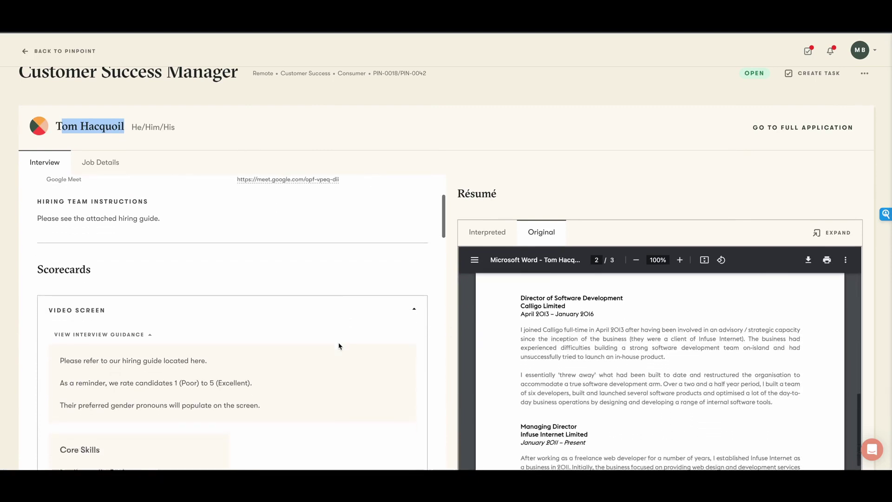
{"action": "scroll", "coordinate": [339, 346], "scroll_direction": "down", "scroll_amount": 5}
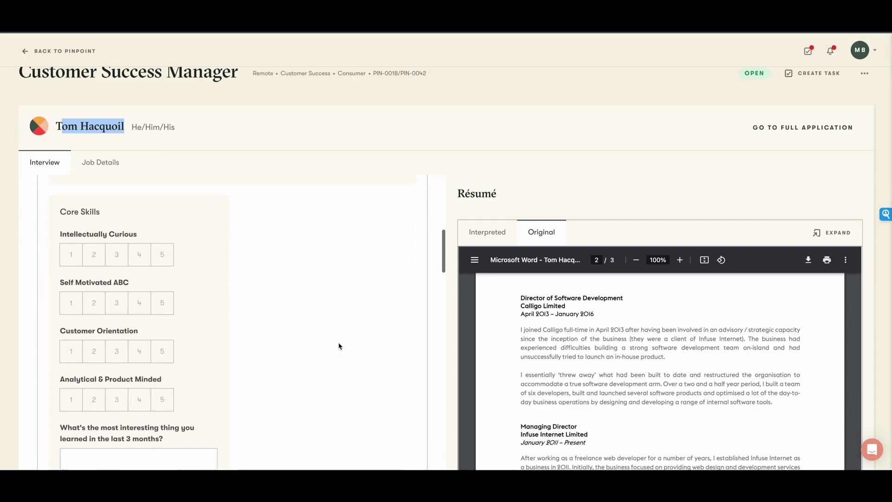
- Rate Intellectually Curious 5, Self Motivated ABC 4 and Customer Orientation 3
{"action": "left_click", "coordinate": [162, 237]}
{"action": "left_click", "coordinate": [140, 284]}
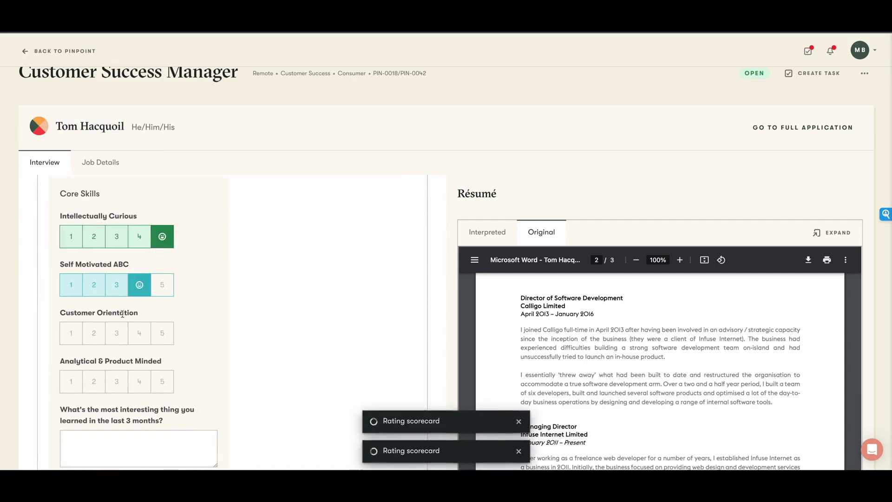
{"action": "left_click", "coordinate": [116, 333]}
- Rate Analytical & Product Minded 2, then draft a Core Skills section with Results Orientation plus another metric
{"action": "left_click", "coordinate": [94, 381]}
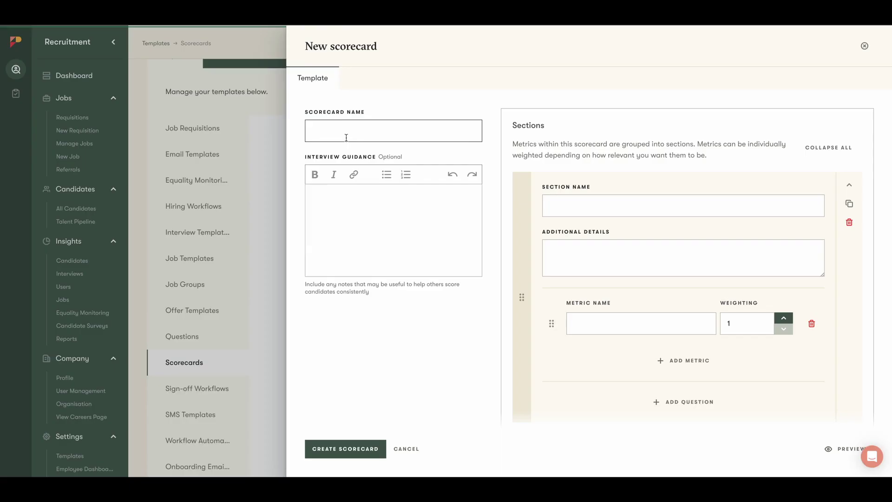
{"action": "left_click", "coordinate": [346, 137]}
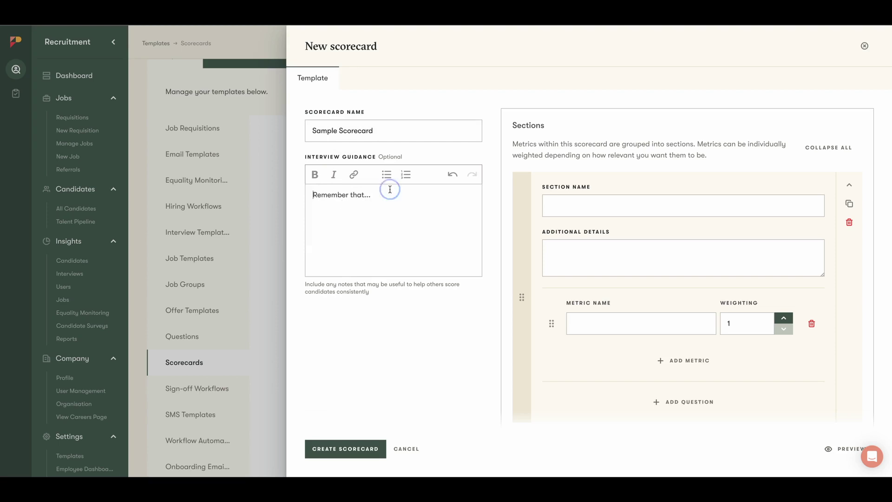
{"action": "left_click", "coordinate": [553, 203]}
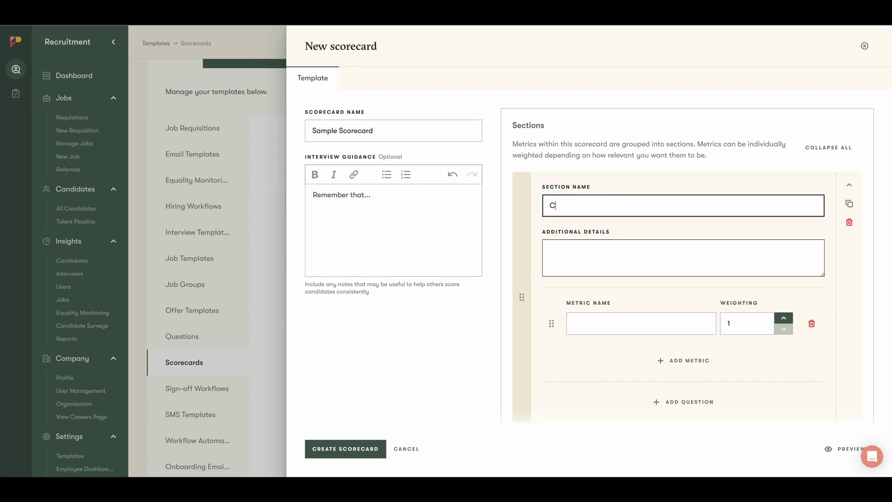
{"action": "type", "text": "Core Skills"}
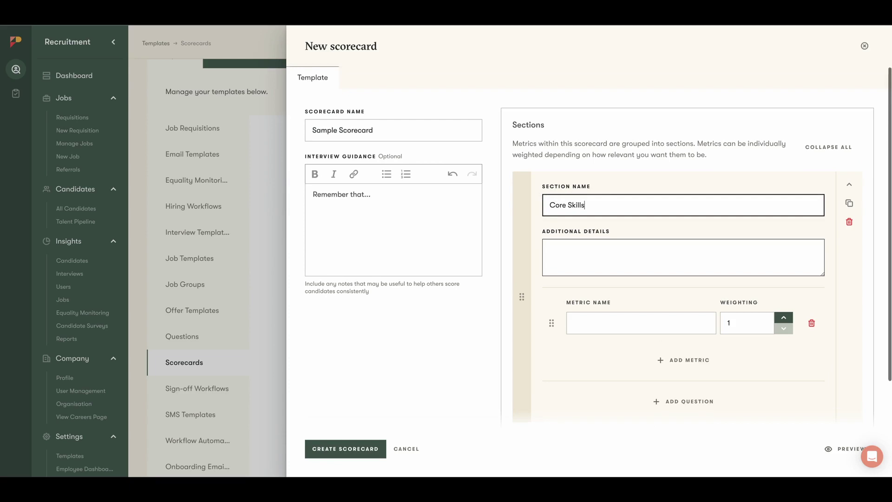
{"action": "scroll", "coordinate": [626, 277], "scroll_direction": "down", "scroll_amount": 1}
{"action": "left_click", "coordinate": [626, 277]}
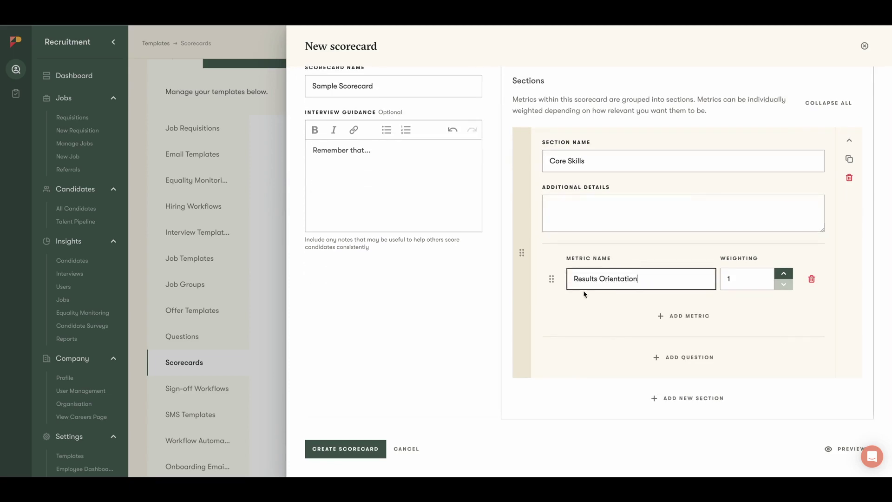
{"action": "left_click", "coordinate": [664, 315]}
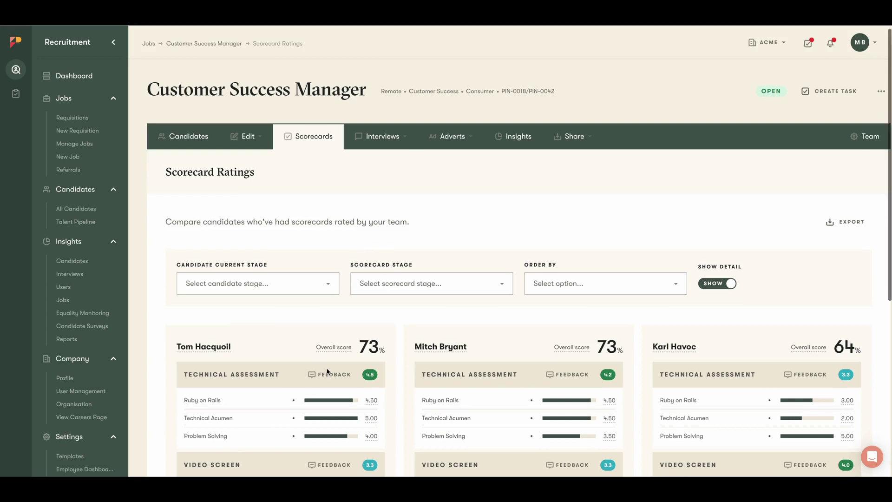
{"action": "scroll", "coordinate": [328, 370], "scroll_direction": "down", "scroll_amount": 5}
{"action": "scroll", "coordinate": [328, 370], "scroll_direction": "down", "scroll_amount": 1}
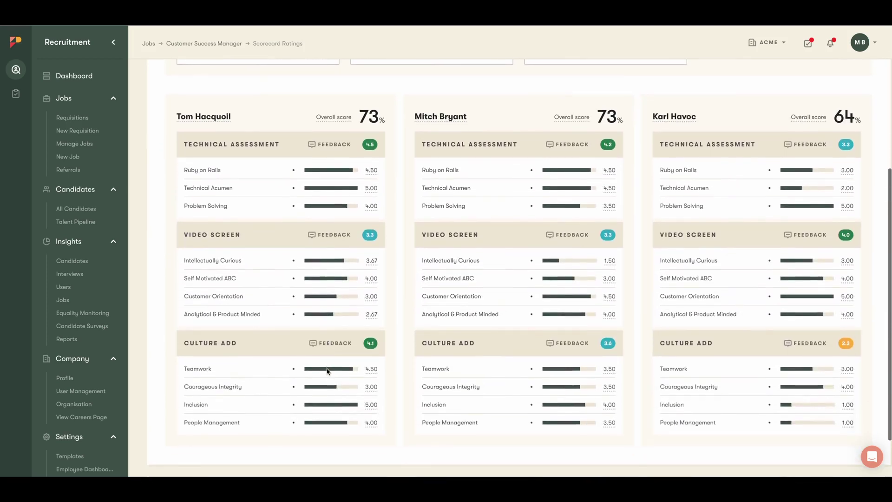
{"action": "left_click", "coordinate": [550, 146]}
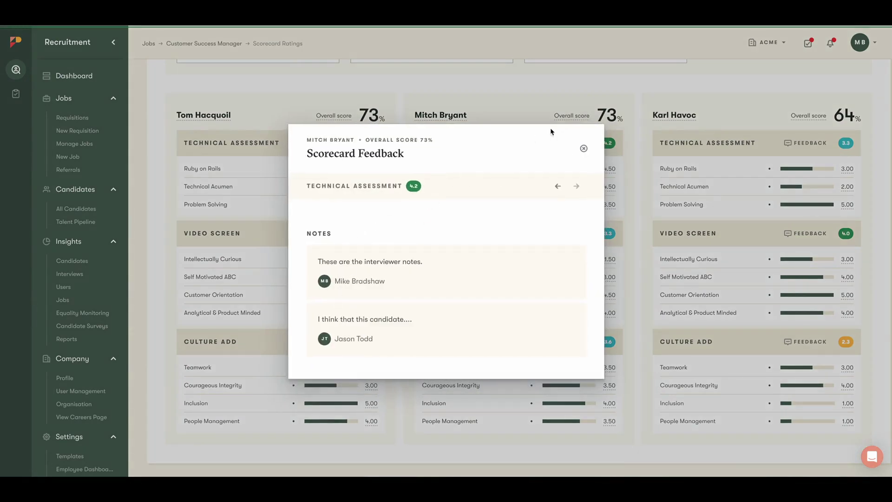
{"action": "left_click", "coordinate": [583, 148]}
{"action": "mouse_move", "coordinate": [609, 171]}
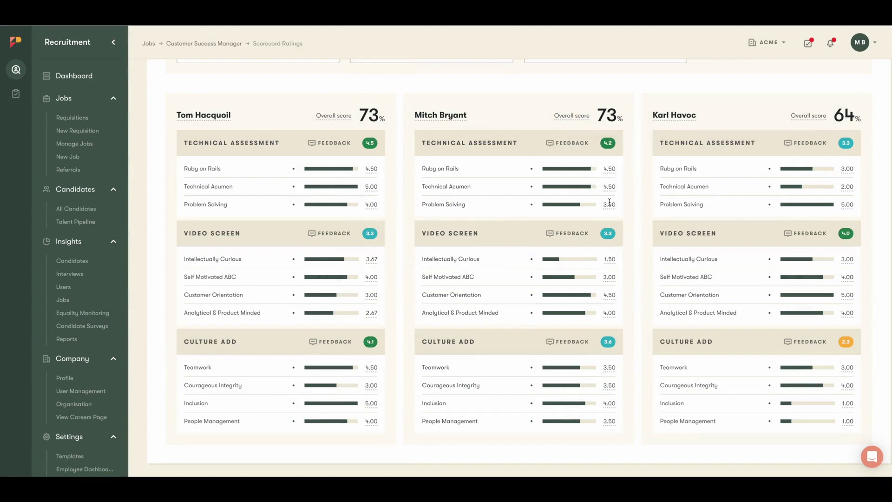
{"action": "mouse_move", "coordinate": [610, 261]}
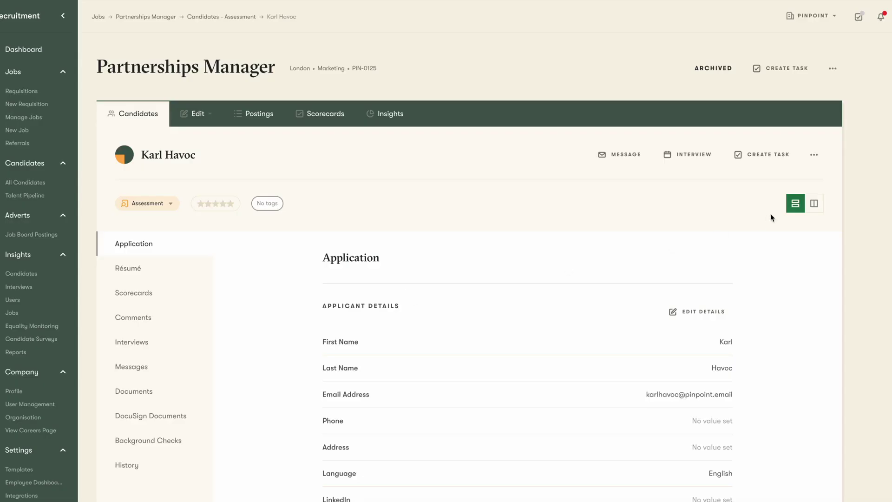
- Send the candidate a Zinc background check invite using the New Hires (UK) package
{"action": "left_click", "coordinate": [814, 154]}
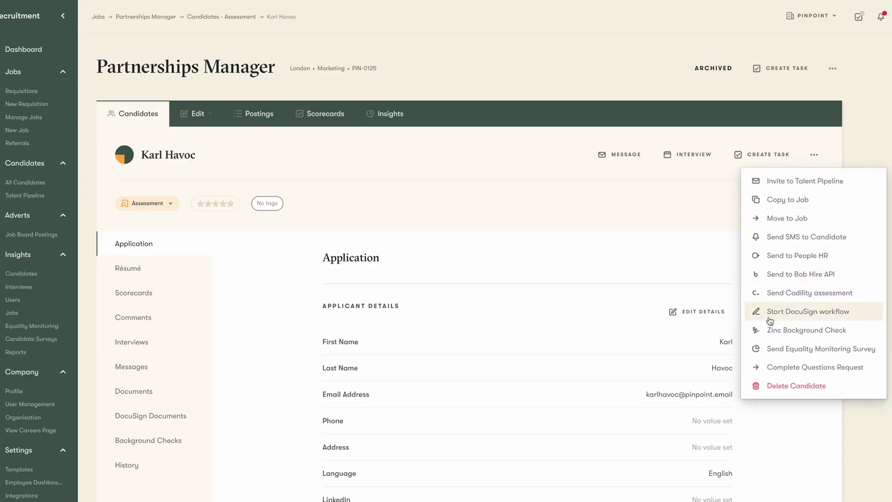
{"action": "left_click", "coordinate": [768, 328]}
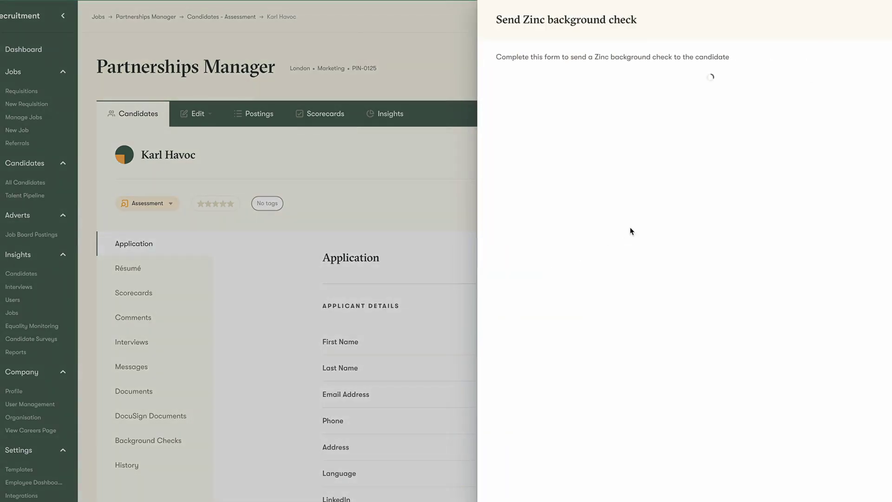
{"action": "left_click", "coordinate": [530, 239]}
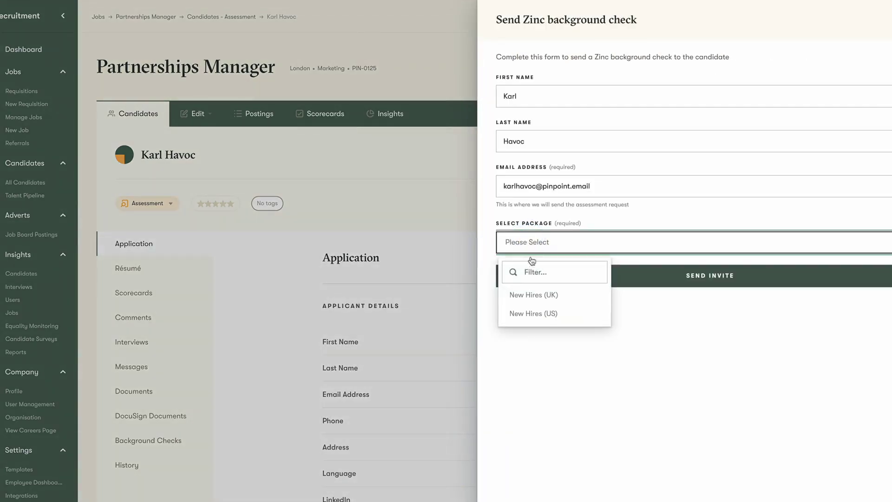
{"action": "left_click", "coordinate": [530, 296]}
{"action": "left_click", "coordinate": [706, 272]}
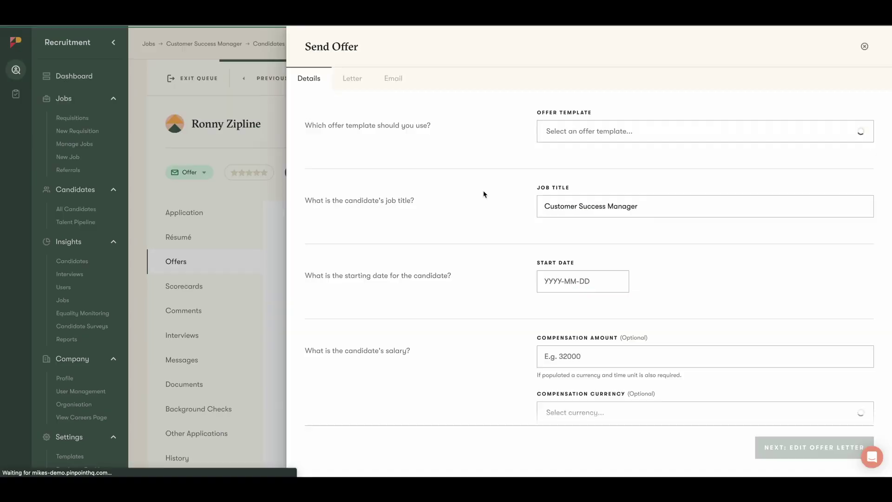
- Use the Full Time (United States) template, start date 2023-08-16, and 50000 USD paid annually
{"action": "left_click", "coordinate": [562, 132]}
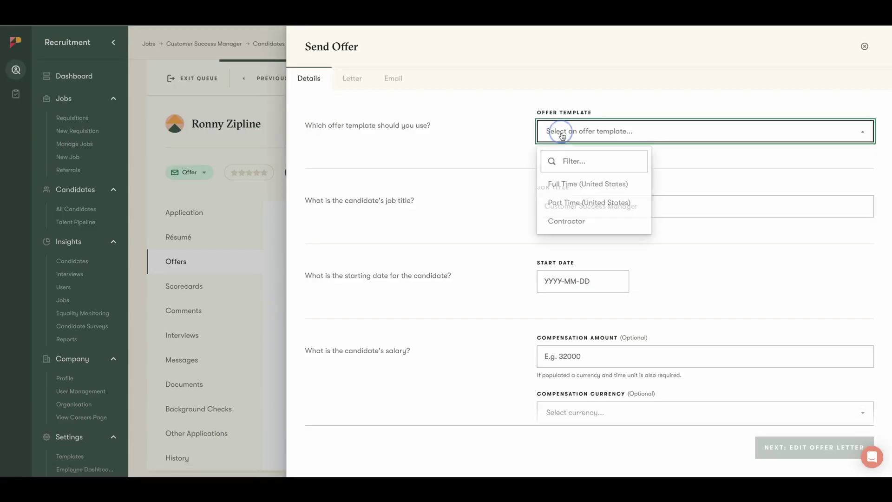
{"action": "left_click", "coordinate": [566, 186]}
{"action": "left_click", "coordinate": [565, 264]}
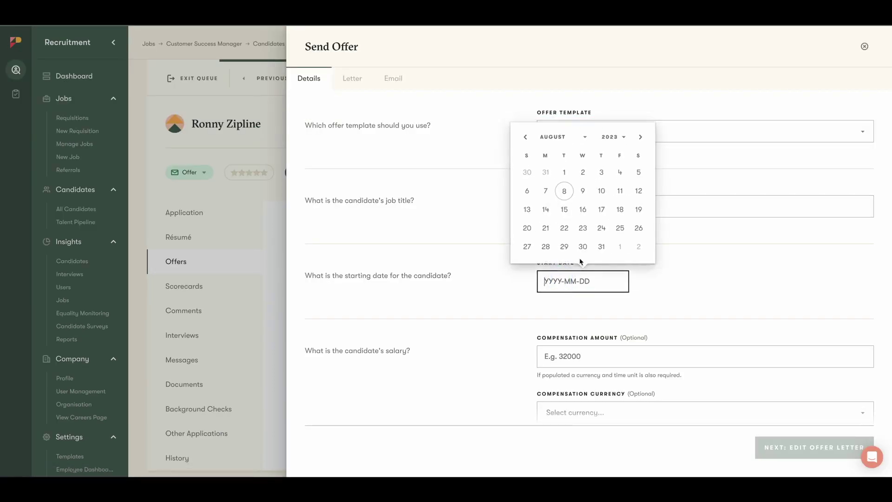
{"action": "left_click", "coordinate": [585, 206]}
{"action": "left_click", "coordinate": [567, 357]}
{"action": "type", "text": "50000"}
{"action": "scroll", "coordinate": [567, 325], "scroll_direction": "down", "scroll_amount": 3}
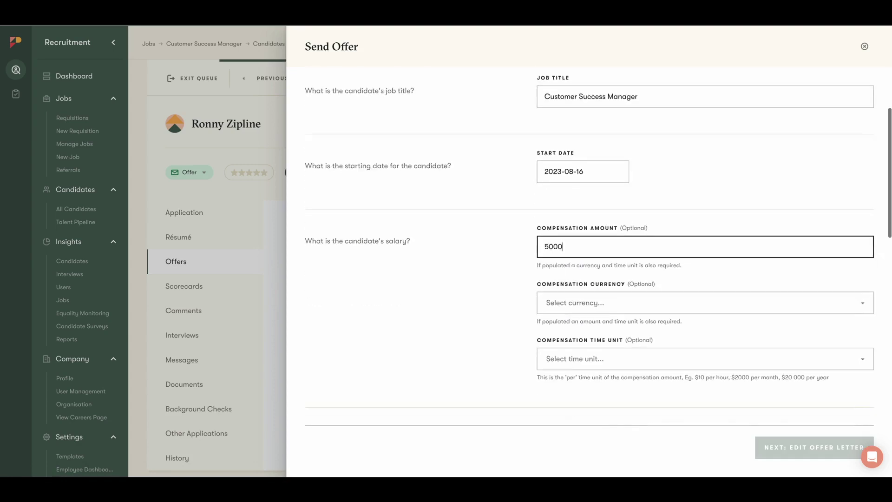
{"action": "left_click", "coordinate": [567, 310]}
{"action": "left_click", "coordinate": [568, 192]}
{"action": "left_click", "coordinate": [568, 358]}
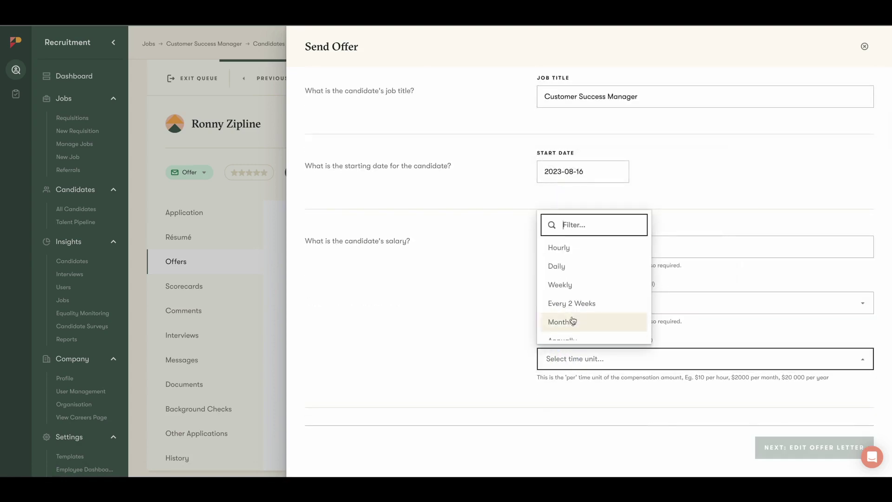
{"action": "left_click", "coordinate": [569, 338]}
- Choose the reporting manager and enter 20 paid days off
{"action": "scroll", "coordinate": [559, 279], "scroll_direction": "down", "scroll_amount": 5}
{"action": "left_click", "coordinate": [563, 200]}
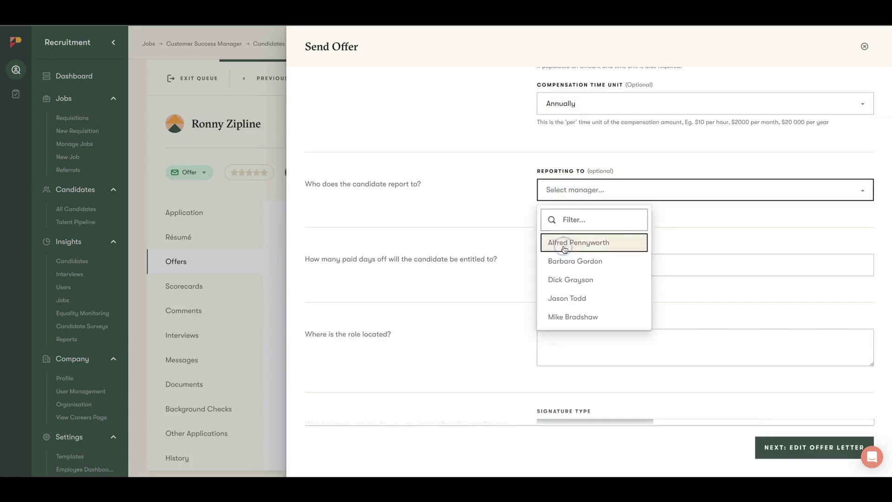
{"action": "left_click", "coordinate": [564, 247]}
{"action": "scroll", "coordinate": [547, 232], "scroll_direction": "down", "scroll_amount": 1}
{"action": "left_click", "coordinate": [553, 205]}
{"action": "type", "text": "20"}
{"action": "scroll", "coordinate": [534, 239], "scroll_direction": "down", "scroll_amount": 2}
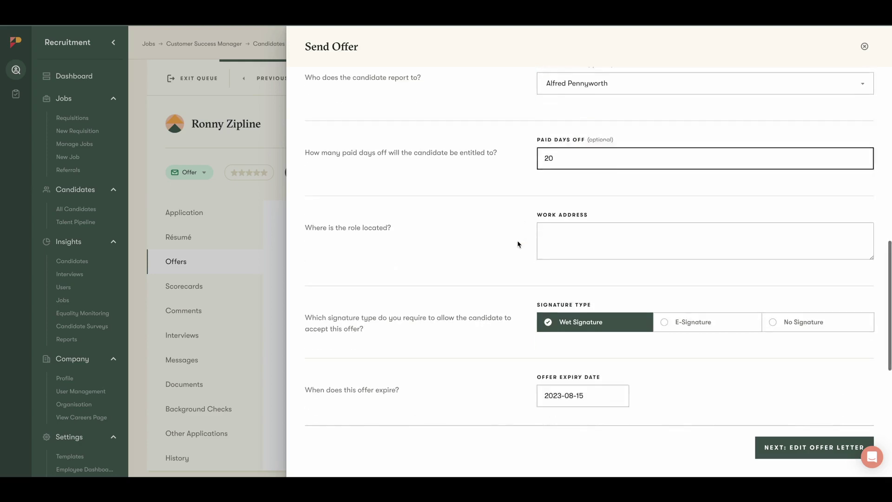
- Require e-signature, expire on 2023-08-10, add 100 stock shares and a 10,000 signing bonus
{"action": "left_click", "coordinate": [679, 314]}
{"action": "scroll", "coordinate": [678, 314], "scroll_direction": "down", "scroll_amount": 3}
{"action": "left_click", "coordinate": [580, 257]}
{"action": "left_click", "coordinate": [603, 169]}
{"action": "scroll", "coordinate": [581, 278], "scroll_direction": "down", "scroll_amount": 1}
{"action": "left_click", "coordinate": [564, 317]}
{"action": "type", "text": "100"}
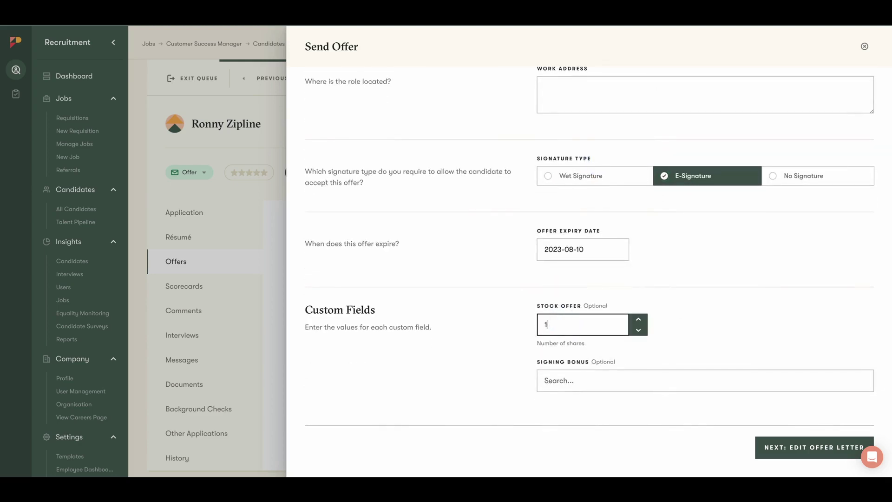
{"action": "left_click", "coordinate": [565, 380]}
{"action": "left_click", "coordinate": [572, 351]}
{"action": "left_click", "coordinate": [770, 448]}
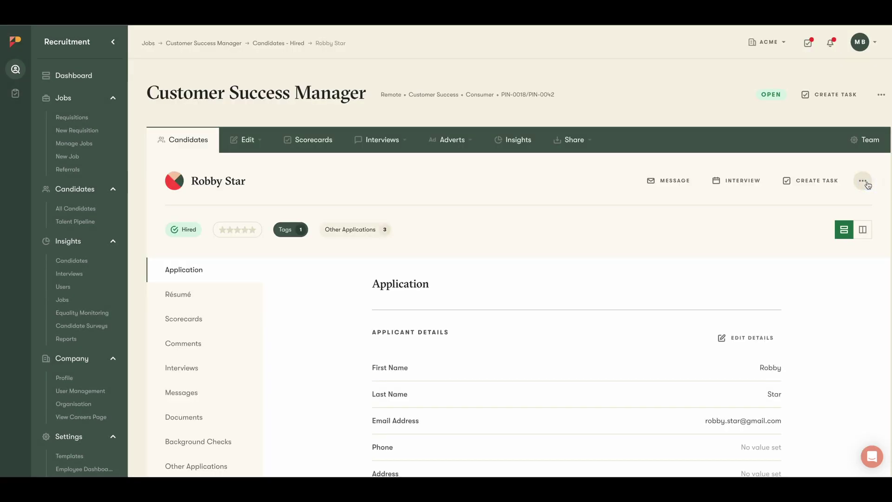
- Send the hired candidate to onboarding with a May 23 start date
{"action": "left_click", "coordinate": [863, 181]}
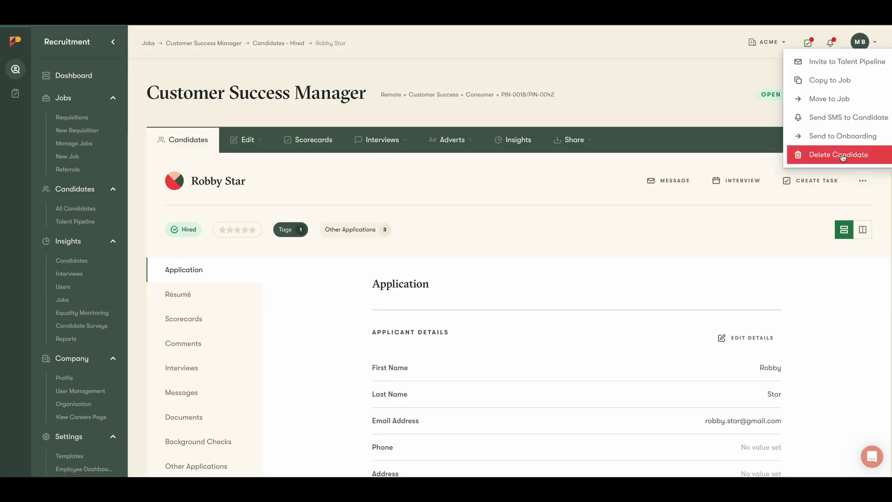
{"action": "left_click", "coordinate": [819, 136]}
{"action": "left_click", "coordinate": [397, 277]}
{"action": "left_click", "coordinate": [427, 225]}
{"action": "left_click", "coordinate": [442, 327]}
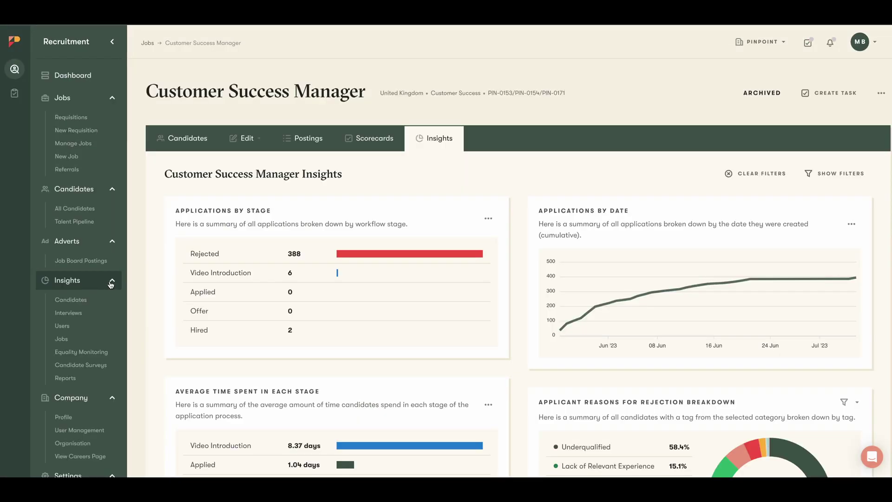
- Bring up the Insights pages and scroll through the Job Insights report
{"action": "left_click", "coordinate": [111, 282]}
{"action": "left_click", "coordinate": [111, 282]}
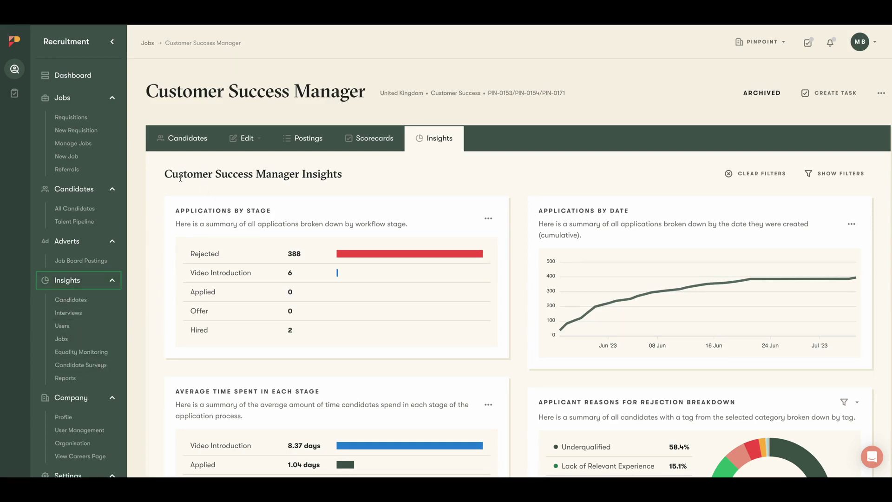
{"action": "scroll", "coordinate": [181, 176], "scroll_direction": "down", "scroll_amount": 3}
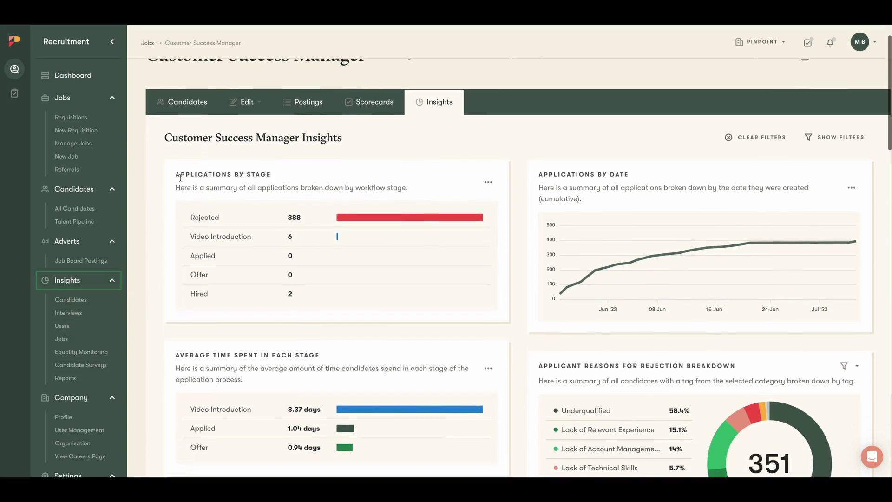
{"action": "scroll", "coordinate": [183, 174], "scroll_direction": "down", "scroll_amount": 2}
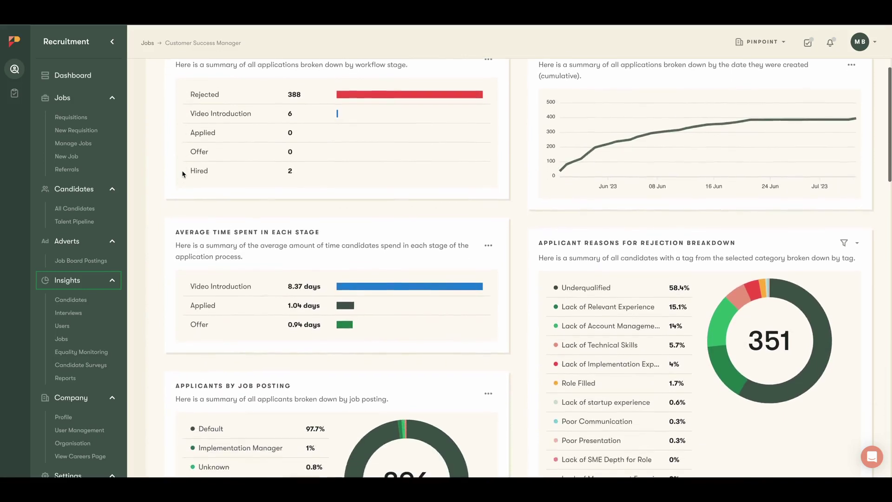
{"action": "scroll", "coordinate": [301, 113], "scroll_direction": "up", "scroll_amount": 5}
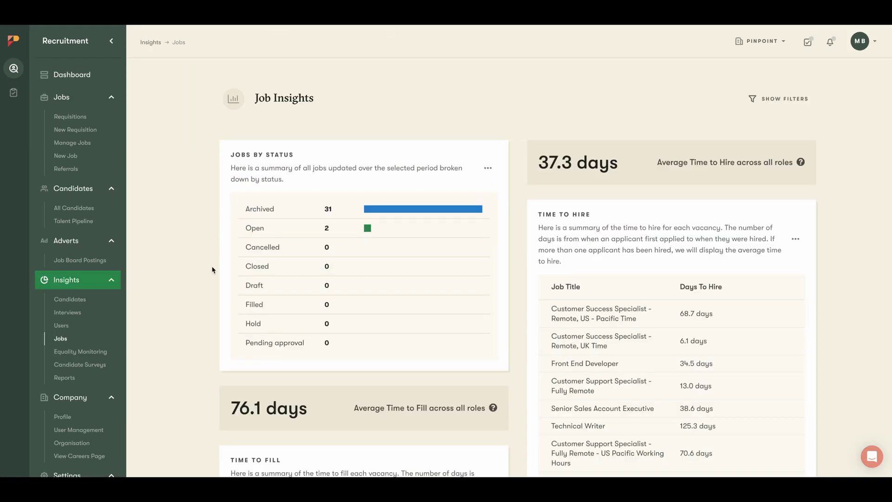
- Scroll through the Equality Monitoring and Candidate Surveys insights, arriving at the Reports list
{"action": "scroll", "coordinate": [212, 270], "scroll_direction": "down", "scroll_amount": 2}
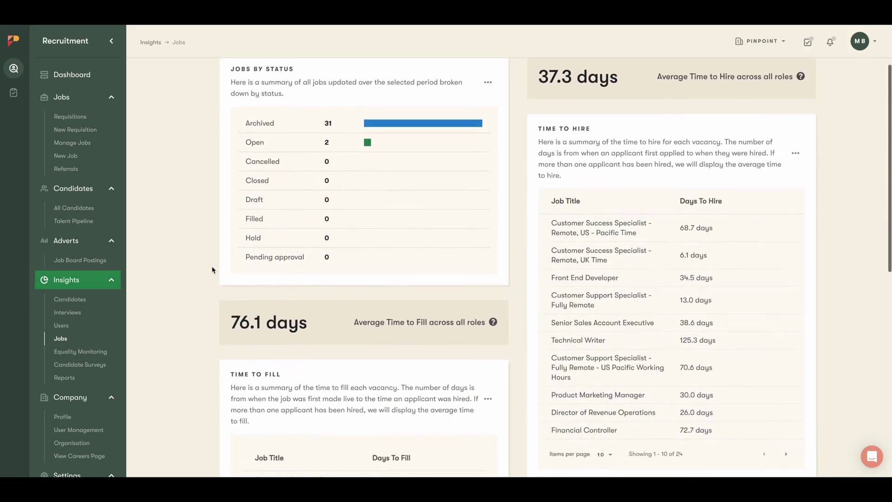
{"action": "scroll", "coordinate": [213, 270], "scroll_direction": "up", "scroll_amount": 2}
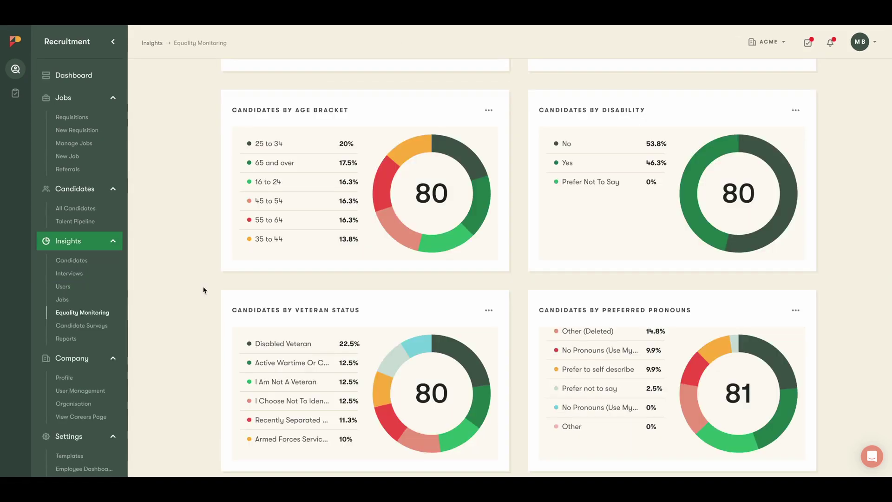
{"action": "scroll", "coordinate": [202, 289], "scroll_direction": "up", "scroll_amount": 2}
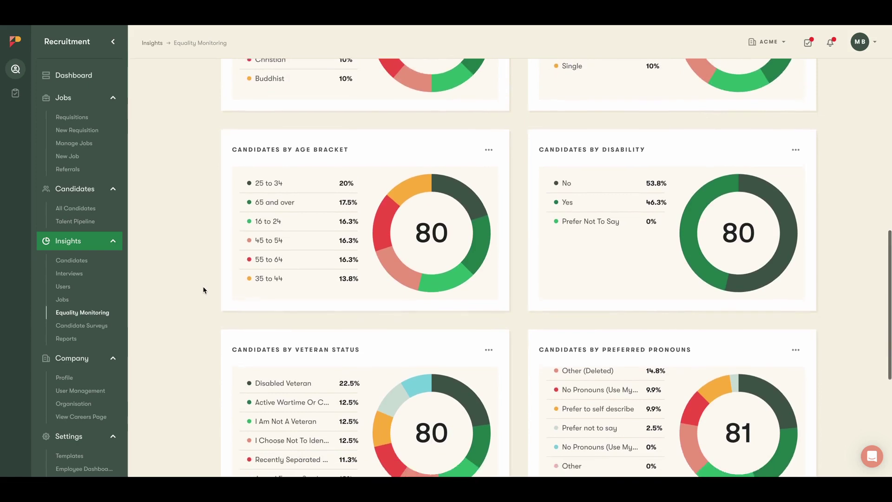
{"action": "scroll", "coordinate": [203, 289], "scroll_direction": "down", "scroll_amount": 2}
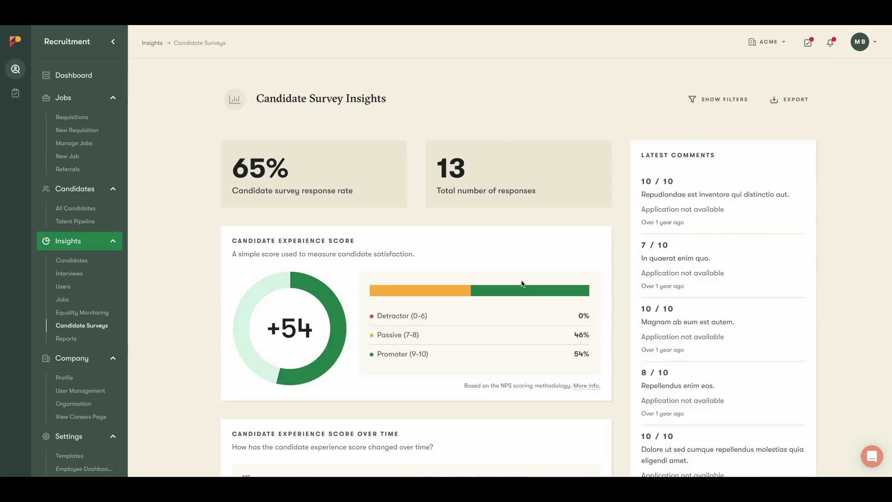
{"action": "scroll", "coordinate": [521, 283], "scroll_direction": "down", "scroll_amount": 3}
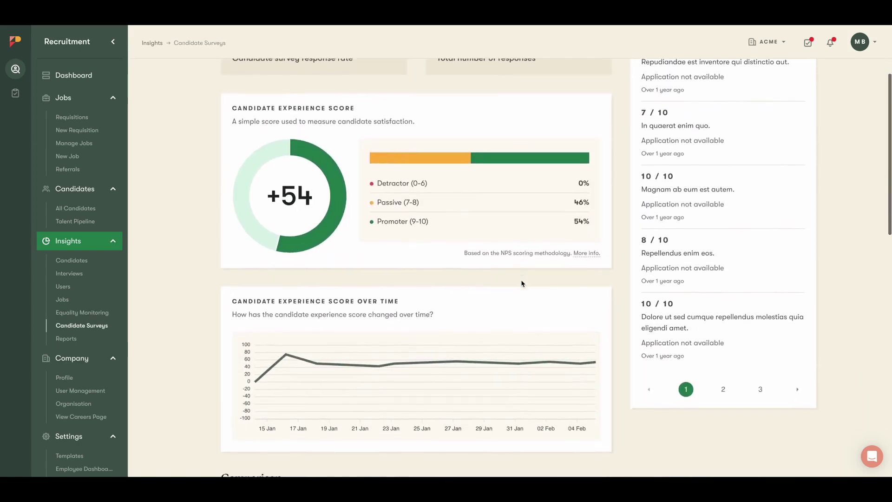
{"action": "scroll", "coordinate": [522, 279], "scroll_direction": "down", "scroll_amount": 2}
{"action": "scroll", "coordinate": [522, 273], "scroll_direction": "up", "scroll_amount": 6}
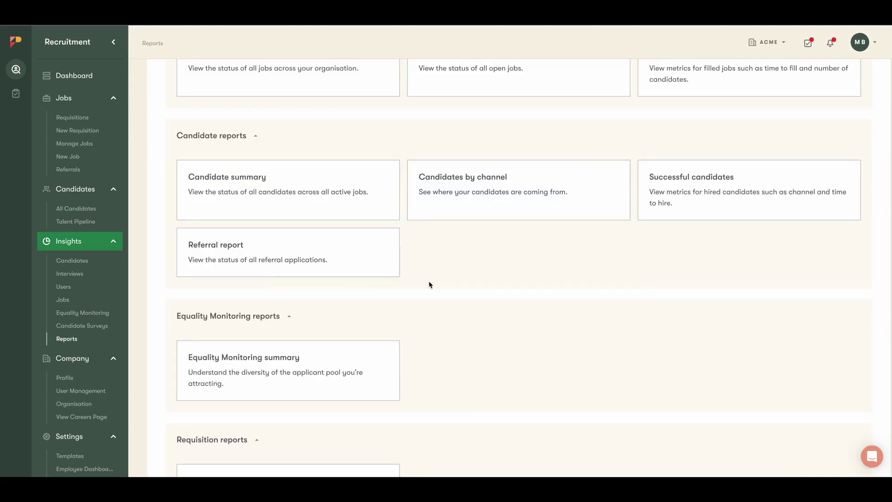
- Build a new report from the Job summary base report and confirm the choice
{"action": "scroll", "coordinate": [182, 356], "scroll_direction": "up", "scroll_amount": 3}
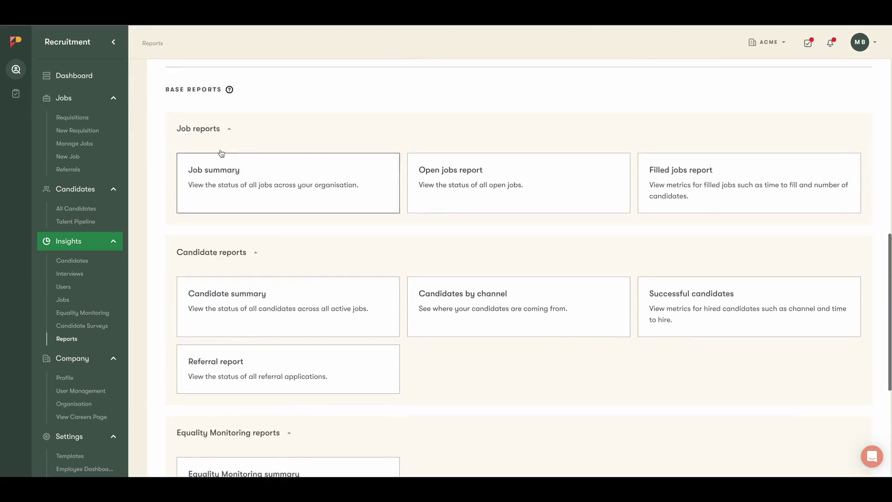
{"action": "scroll", "coordinate": [309, 135], "scroll_direction": "up", "scroll_amount": 12}
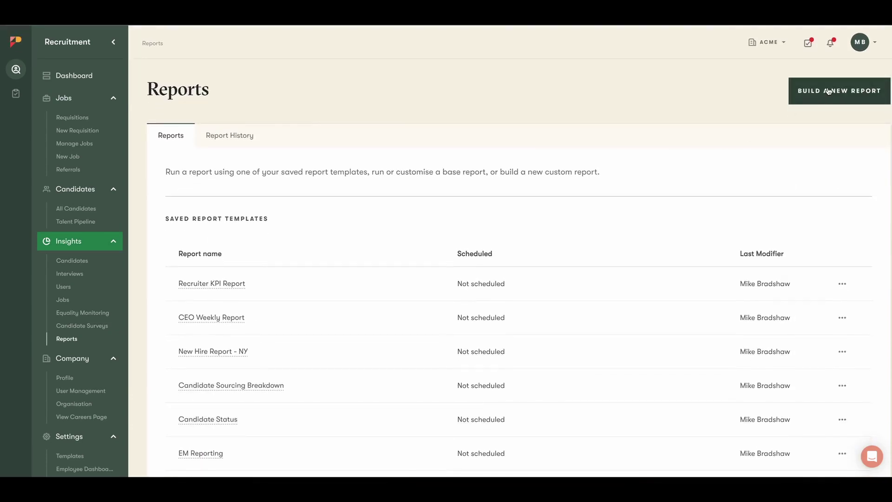
{"action": "left_click", "coordinate": [825, 91]}
{"action": "left_click", "coordinate": [568, 187]}
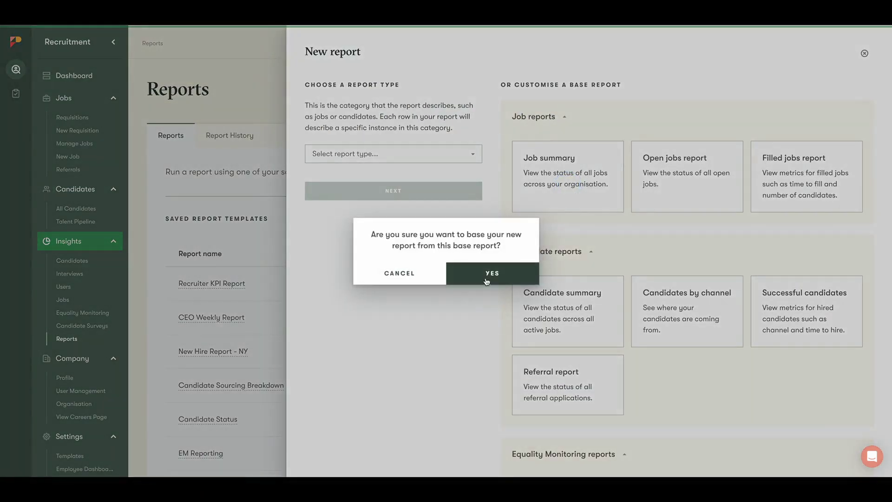
{"action": "left_click", "coordinate": [486, 278]}
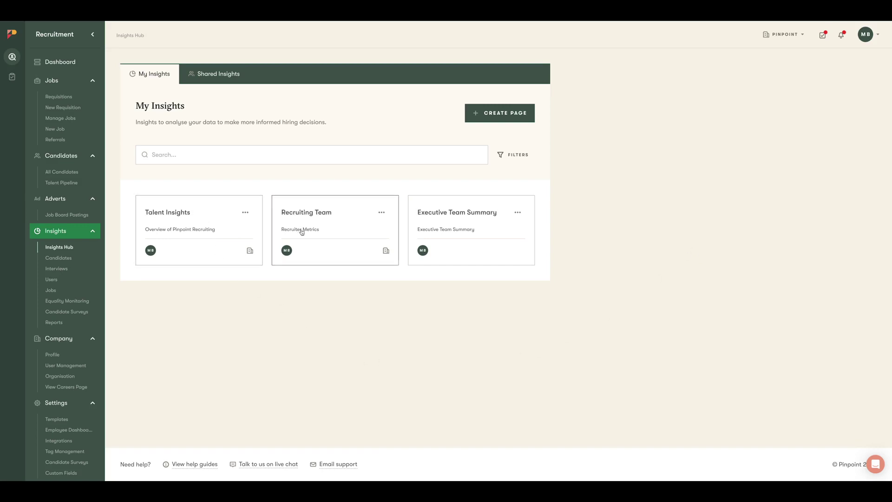
- Open the Talent Insights dashboard and scroll through its widgets
{"action": "left_click", "coordinate": [207, 236]}
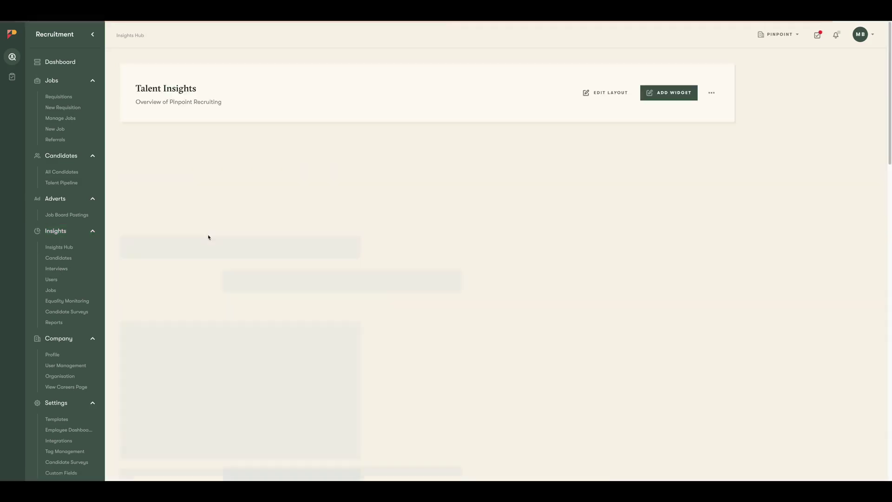
{"action": "scroll", "coordinate": [456, 249], "scroll_direction": "down", "scroll_amount": 5}
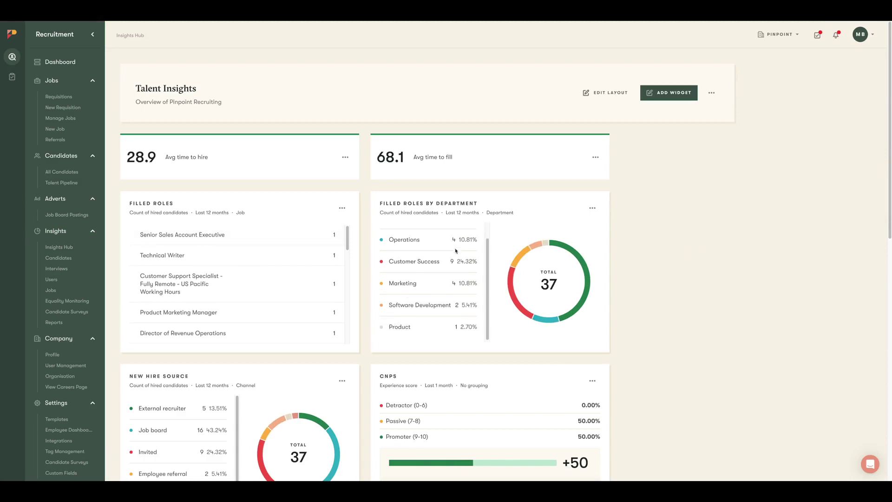
{"action": "scroll", "coordinate": [558, 313], "scroll_direction": "down", "scroll_amount": 5}
{"action": "scroll", "coordinate": [556, 312], "scroll_direction": "up", "scroll_amount": 10}
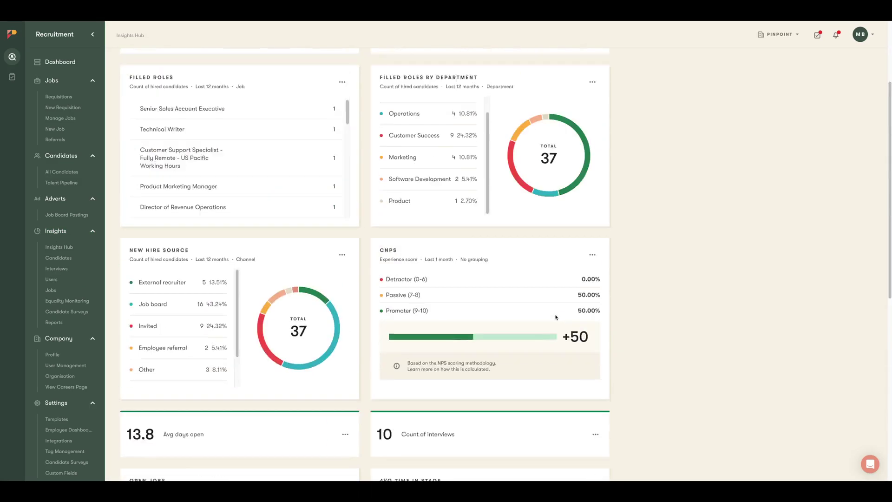
- Move the Filled Roles widget in the grid and save the new layout
{"action": "left_click", "coordinate": [610, 94]}
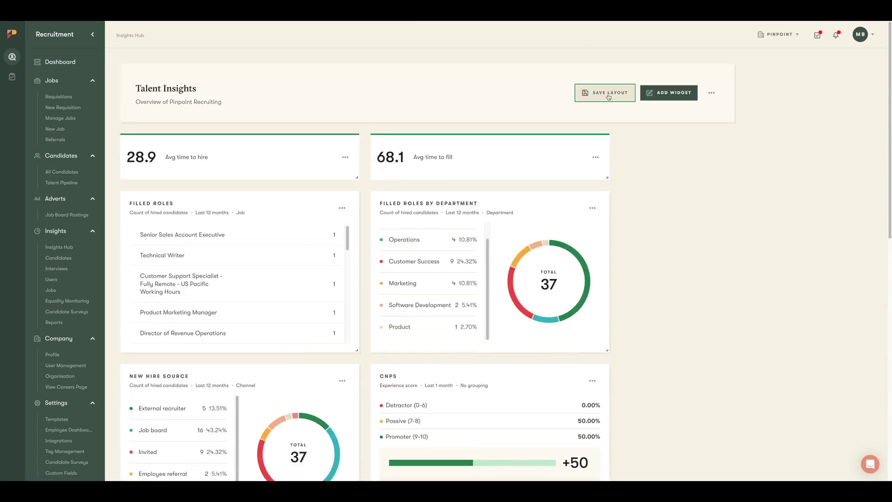
{"action": "left_click_drag", "start_coordinate": [202, 201], "coordinate": [229, 202]}
{"action": "left_click", "coordinate": [611, 95]}
{"action": "scroll", "coordinate": [305, 323], "scroll_direction": "down", "scroll_amount": 3}
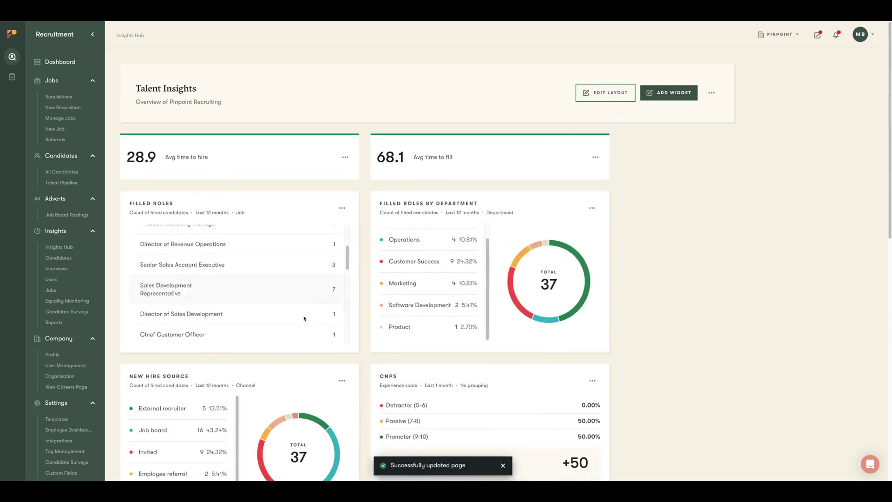
{"action": "scroll", "coordinate": [305, 325], "scroll_direction": "down", "scroll_amount": 3}
{"action": "scroll", "coordinate": [305, 324], "scroll_direction": "up", "scroll_amount": 2}
{"action": "scroll", "coordinate": [481, 236], "scroll_direction": "down", "scroll_amount": 5}
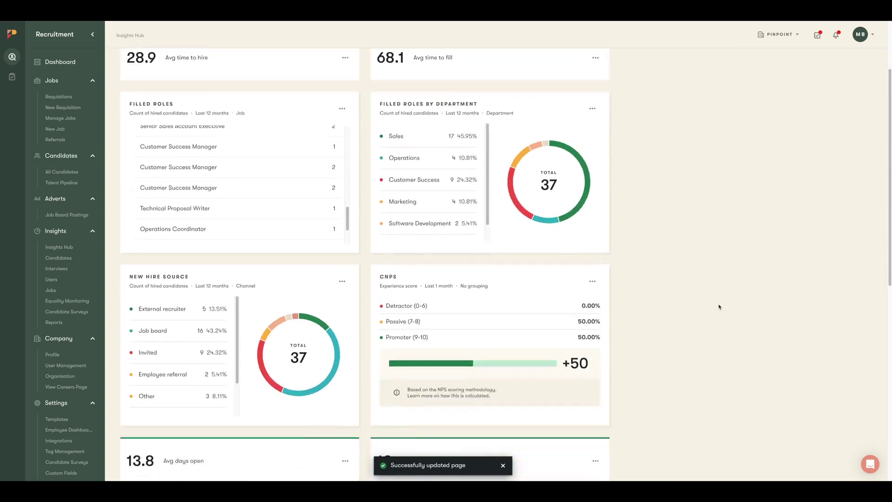
- Add a Department filter including only Sales to the New Hire Source widget and save
{"action": "left_click", "coordinate": [342, 190]}
{"action": "left_click", "coordinate": [374, 173]}
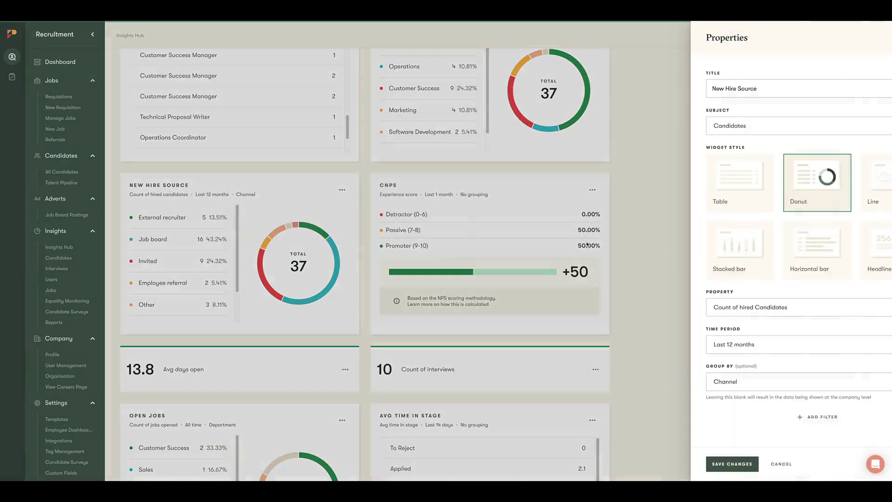
{"action": "left_click", "coordinate": [758, 417]}
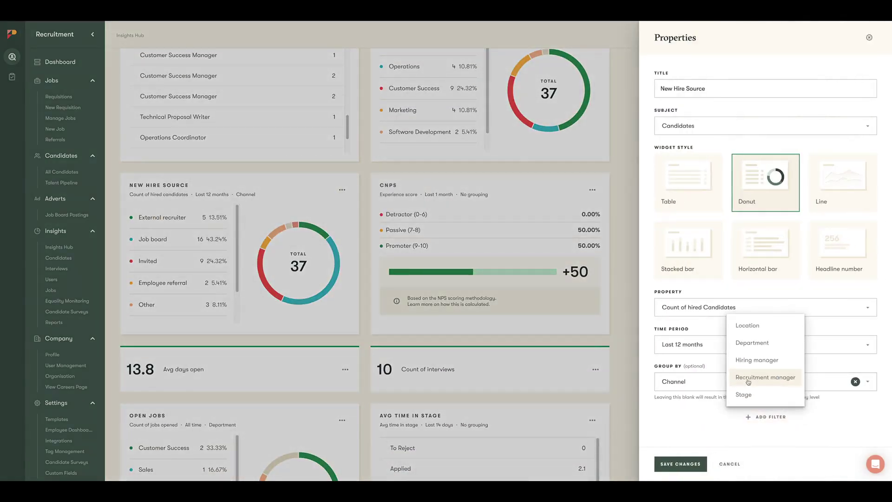
{"action": "left_click", "coordinate": [752, 342]}
{"action": "left_click", "coordinate": [709, 371]}
{"action": "left_click", "coordinate": [677, 388]}
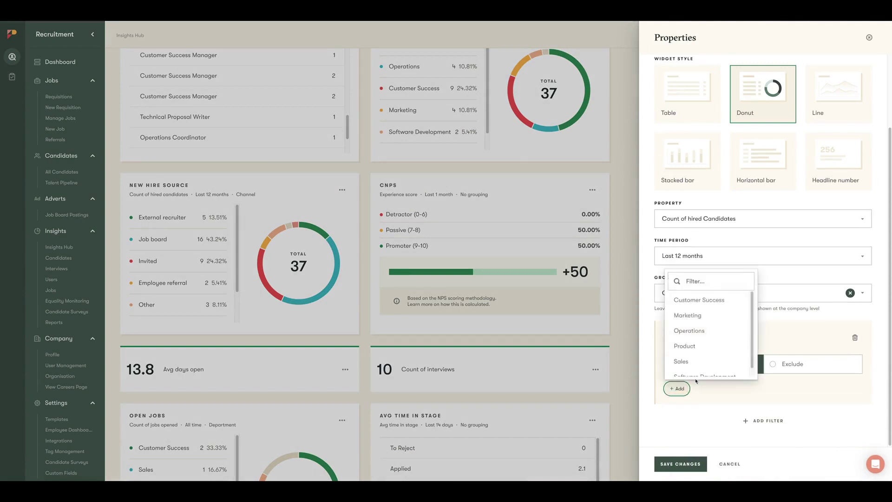
{"action": "left_click", "coordinate": [684, 363]}
{"action": "left_click", "coordinate": [681, 463]}
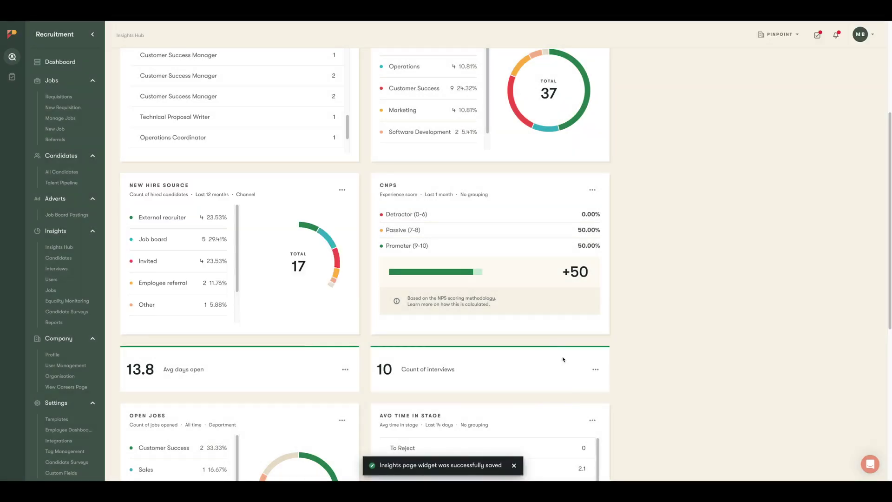